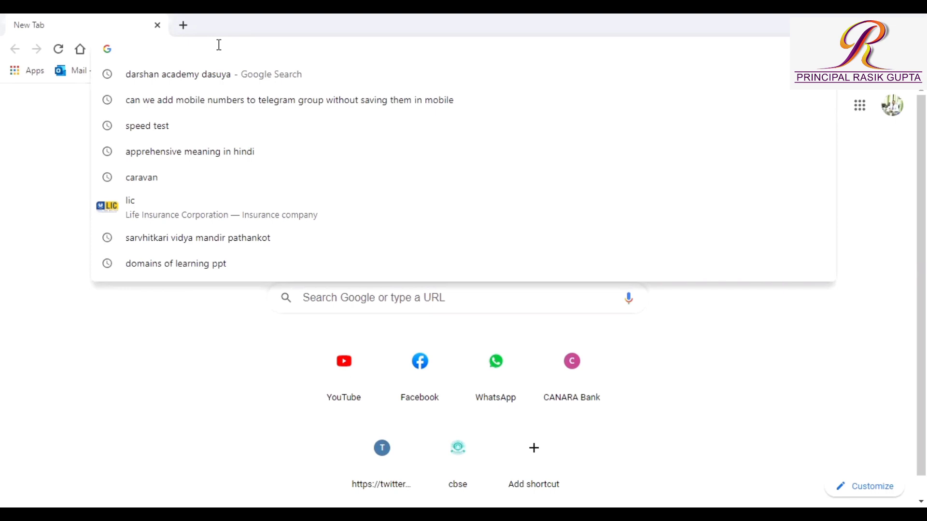
- Open Google Drive at drive.google.com from the suggestions for "d"
click(36, 177)
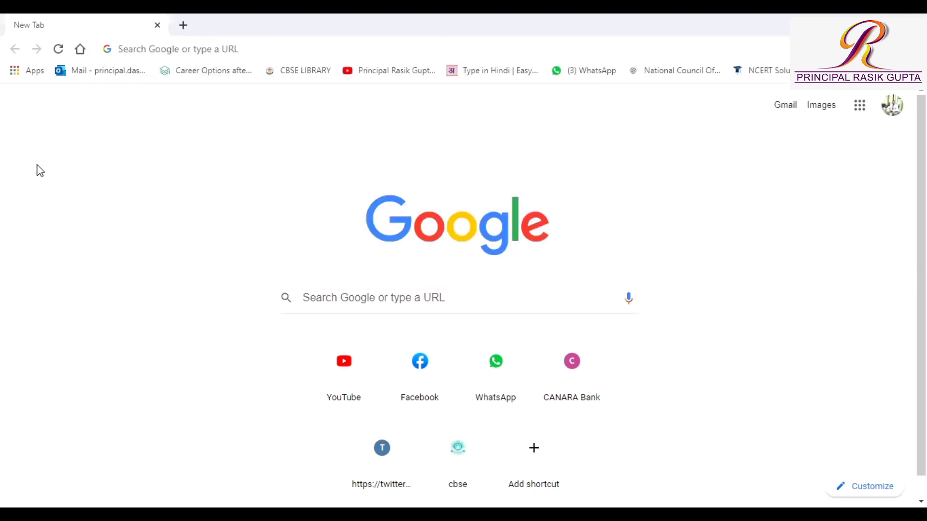
click(132, 49)
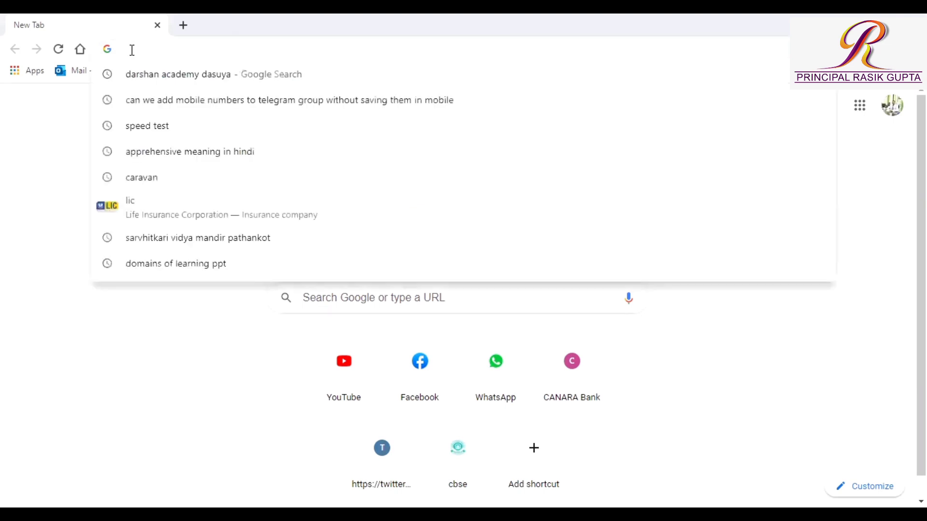
text(d)
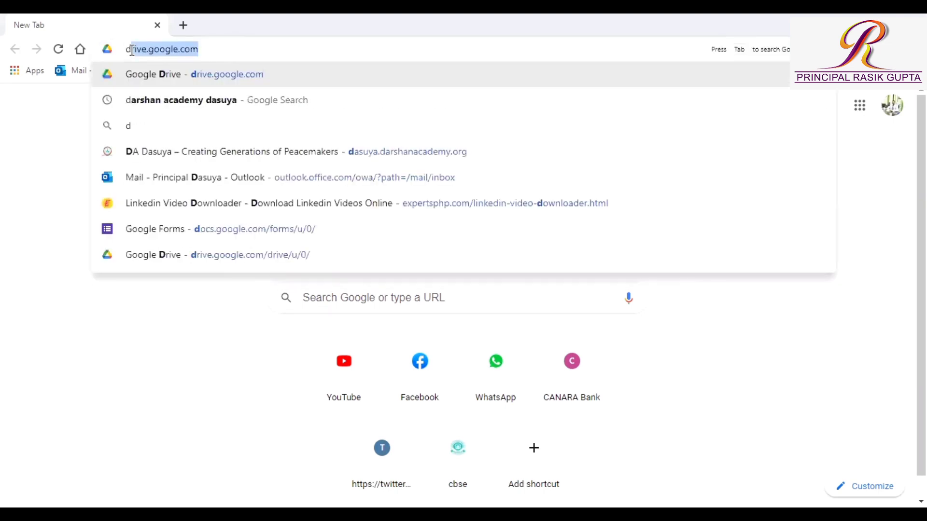
click(146, 79)
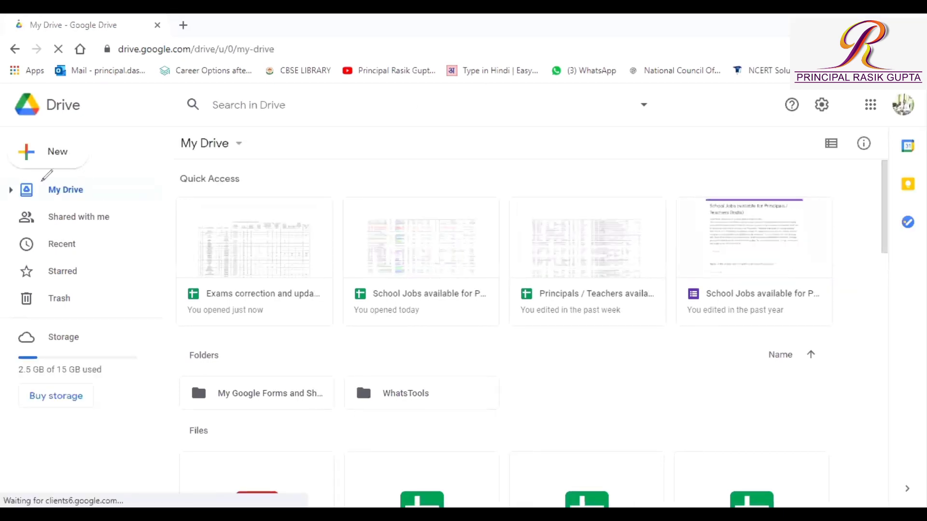
mouse_move(46, 179)
mouse_down()
mouse_move(108, 145)
mouse_move(16, 116)
mouse_move(7, 155)
mouse_move(56, 176)
mouse_up()
mouse_move(165, 107)
mouse_down()
mouse_move(115, 127)
mouse_move(132, 127)
mouse_up()
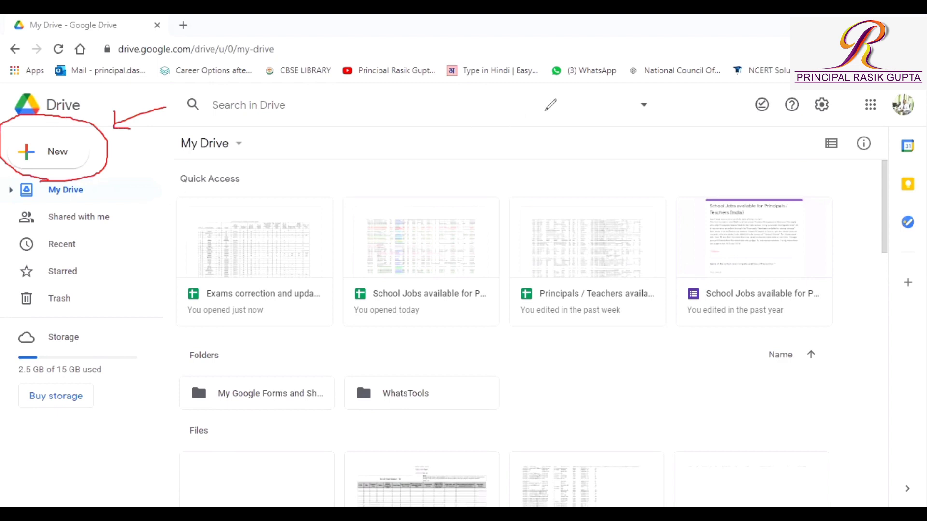
key(Escape)
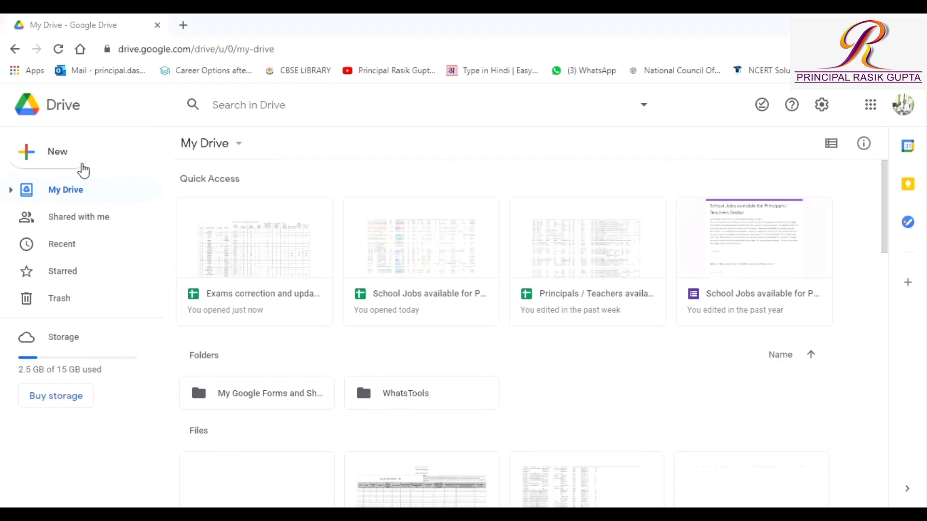
- Create a new blank Google Sheets spreadsheet in My Drive
click(68, 160)
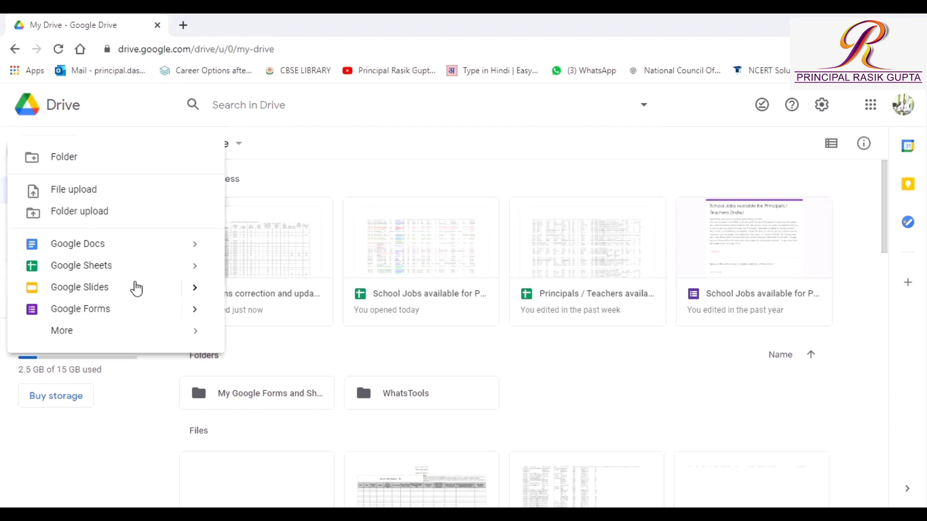
click(195, 270)
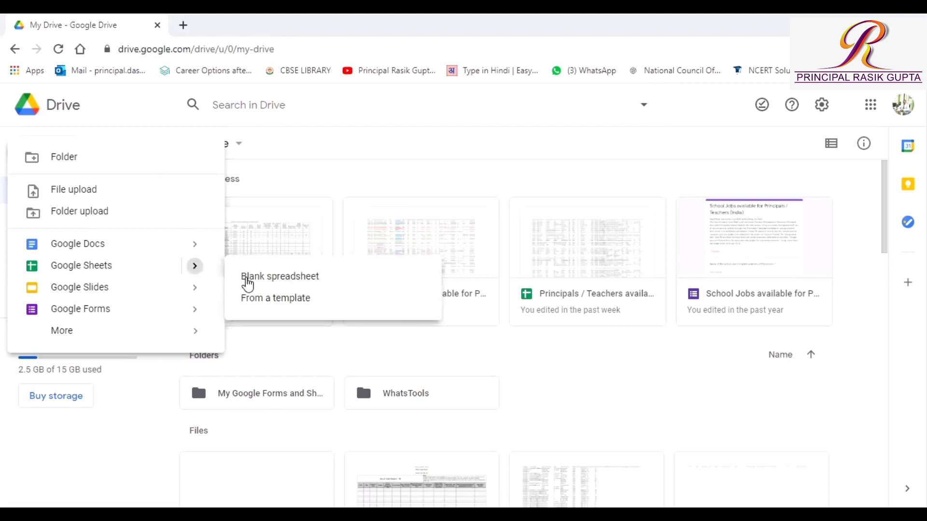
click(248, 282)
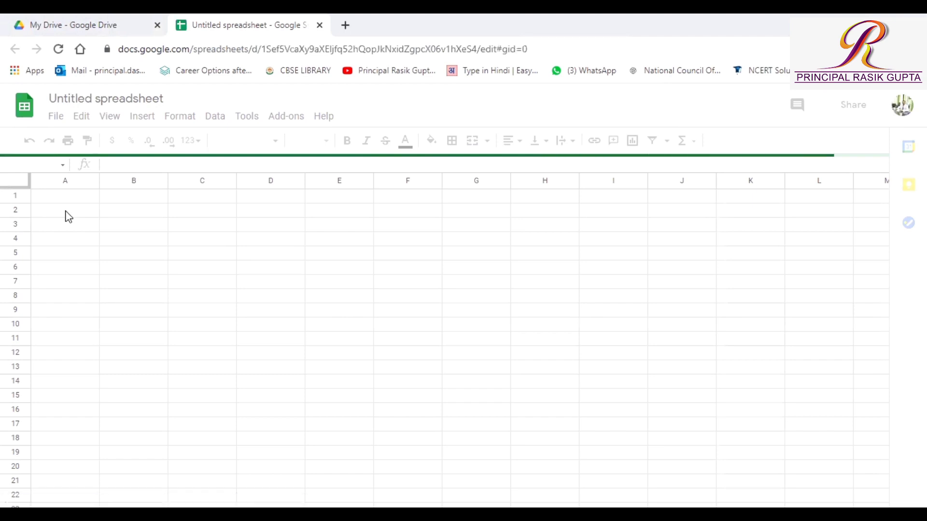
- Paste the copied "Exams Correction and updation record March 2020-21" title and column headers into the sheet starting at cell A2
click(67, 212)
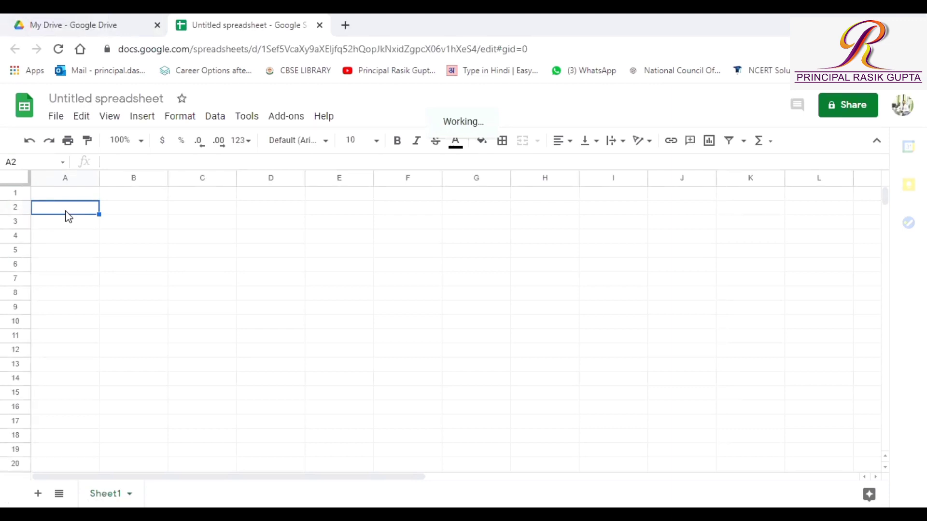
right_click(68, 217)
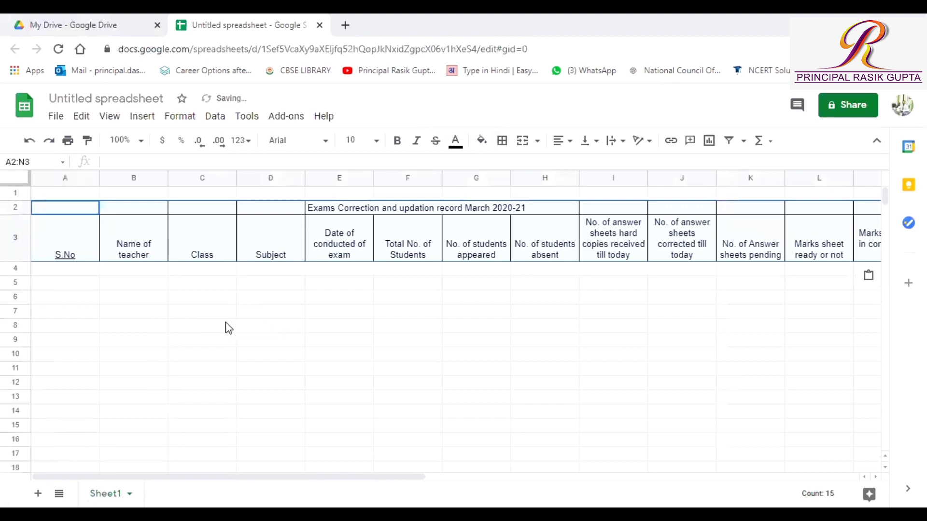
click(64, 228)
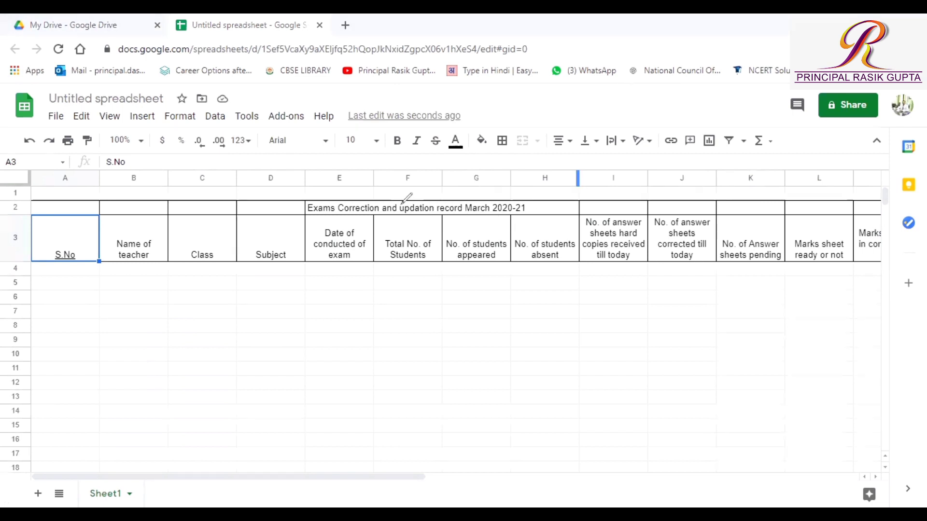
mouse_move(398, 195)
mouse_down()
mouse_move(305, 192)
mouse_move(341, 214)
mouse_move(536, 207)
mouse_move(389, 194)
mouse_up()
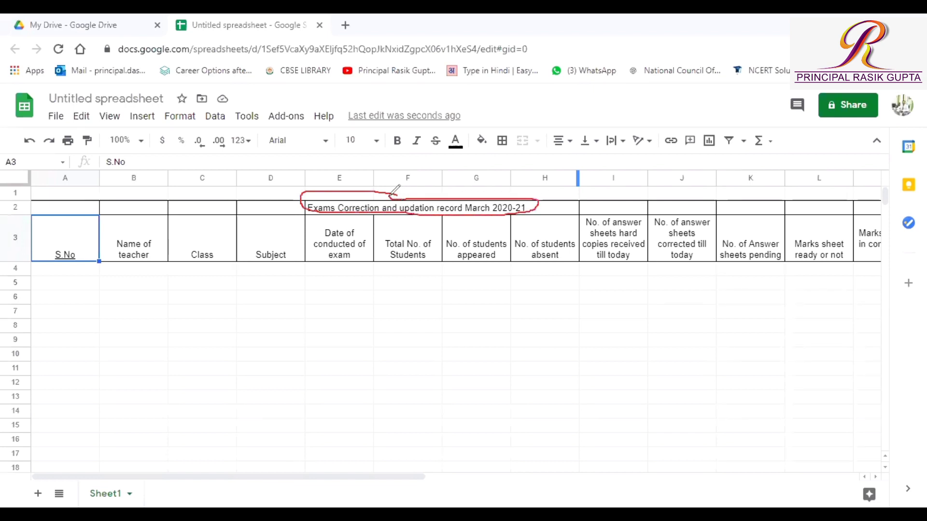
click(671, 113)
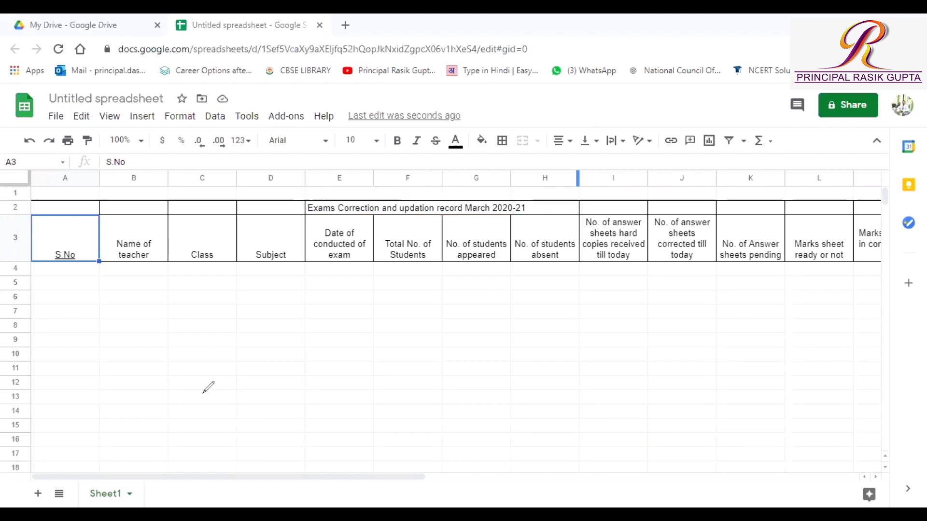
mouse_move(67, 311)
mouse_down()
mouse_move(67, 276)
mouse_move(78, 279)
mouse_up()
mouse_move(136, 314)
mouse_down()
mouse_move(141, 268)
mouse_move(149, 280)
mouse_up()
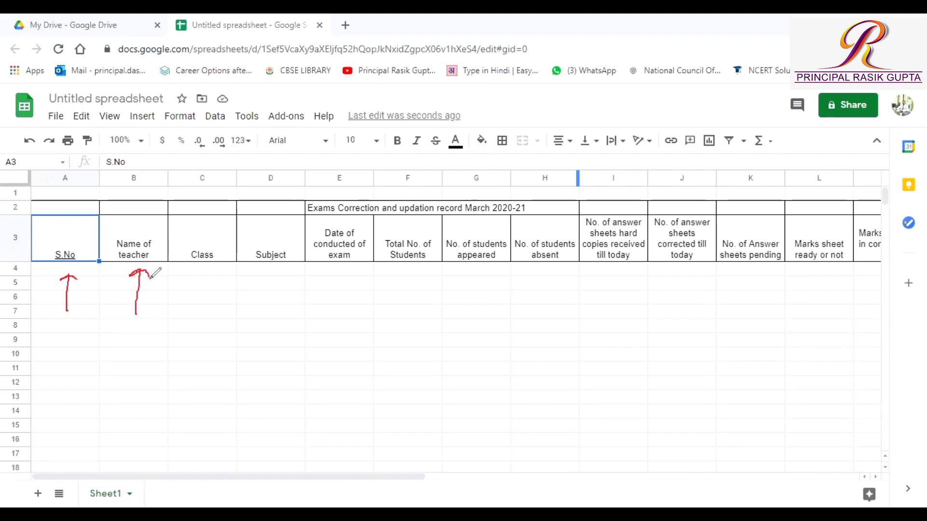
mouse_move(207, 319)
mouse_down()
mouse_move(213, 271)
mouse_move(222, 279)
mouse_up()
mouse_move(265, 310)
mouse_down()
mouse_move(264, 271)
mouse_move(280, 275)
mouse_up()
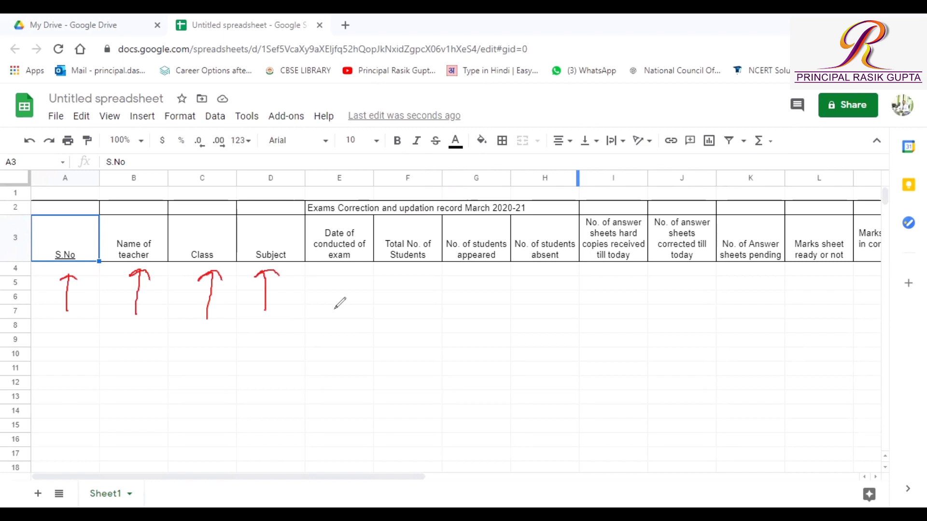
mouse_move(335, 309)
mouse_down()
mouse_move(335, 271)
mouse_move(346, 280)
mouse_up()
mouse_move(412, 315)
mouse_down()
mouse_move(409, 266)
mouse_move(405, 273)
mouse_move(419, 278)
mouse_up()
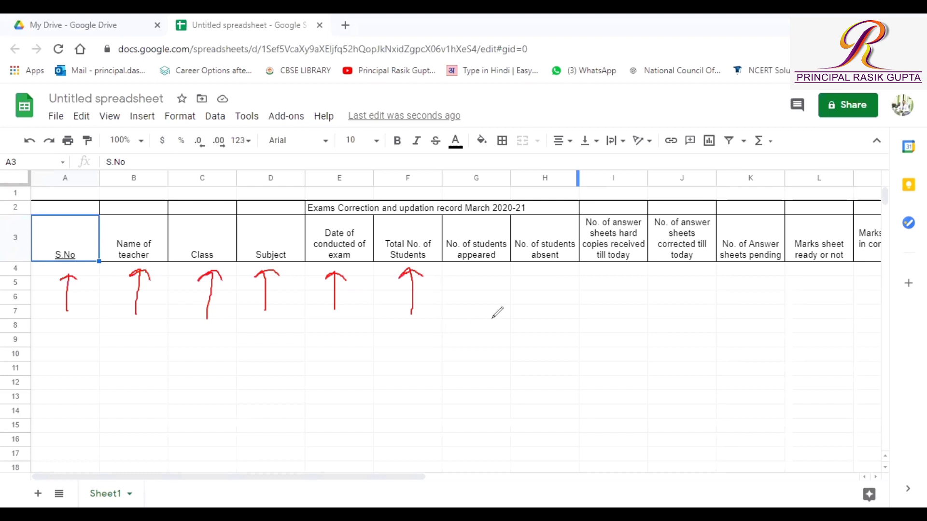
mouse_move(476, 313)
mouse_down()
mouse_move(464, 261)
mouse_move(459, 275)
mouse_move(466, 263)
mouse_move(476, 273)
mouse_up()
mouse_move(543, 311)
mouse_down()
mouse_move(544, 260)
mouse_move(537, 279)
mouse_move(537, 267)
mouse_move(557, 279)
mouse_up()
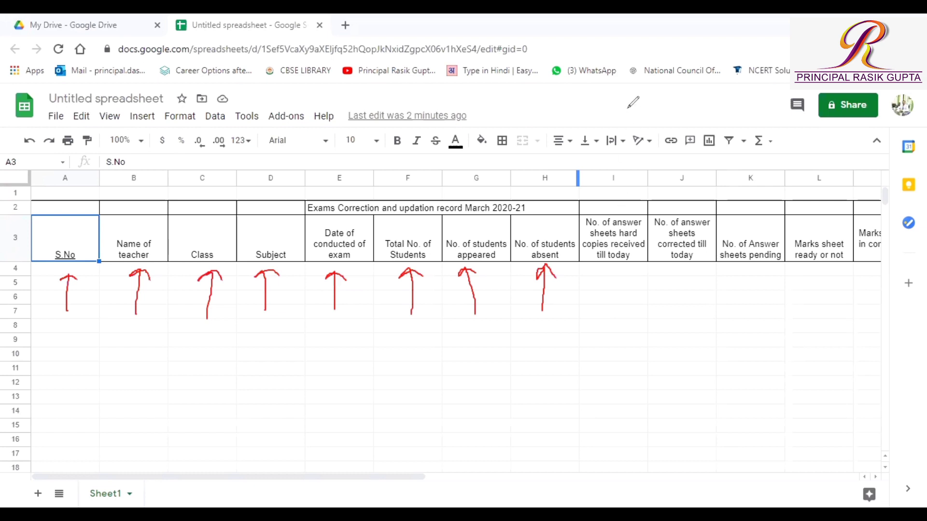
- Change the header in cell I3 to "No. of answer sheets / hard copies received till today"
click(619, 239)
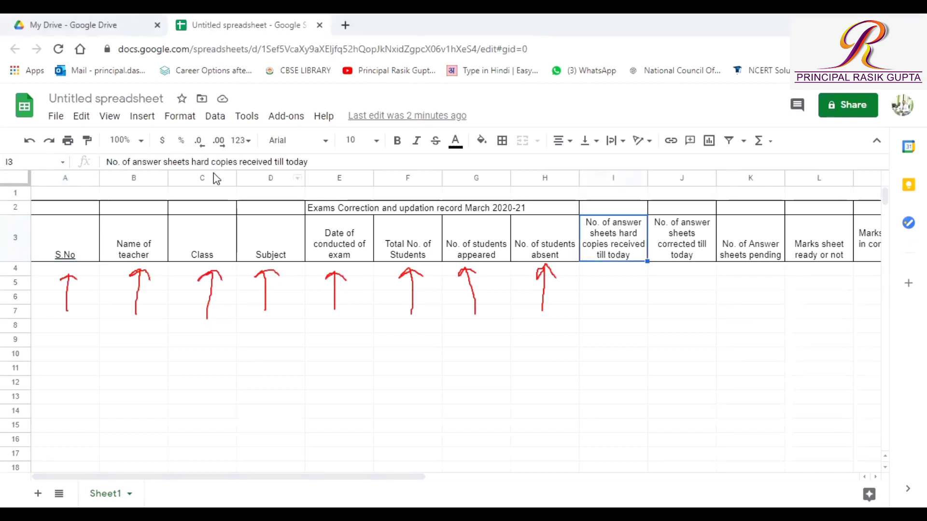
click(188, 163)
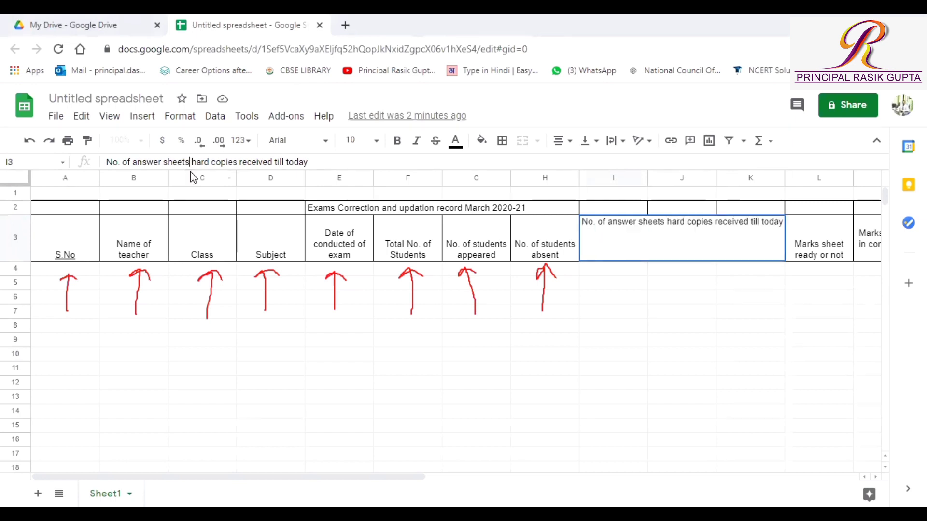
text(/)
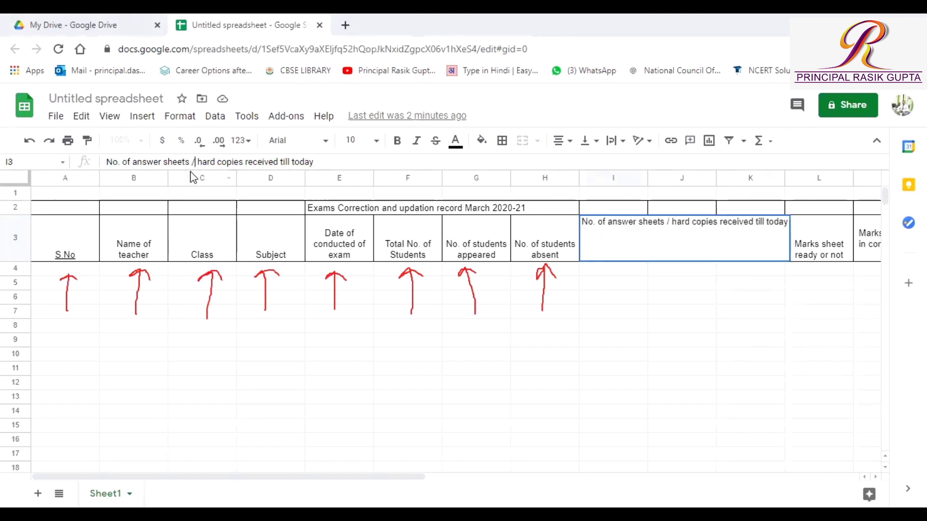
click(608, 354)
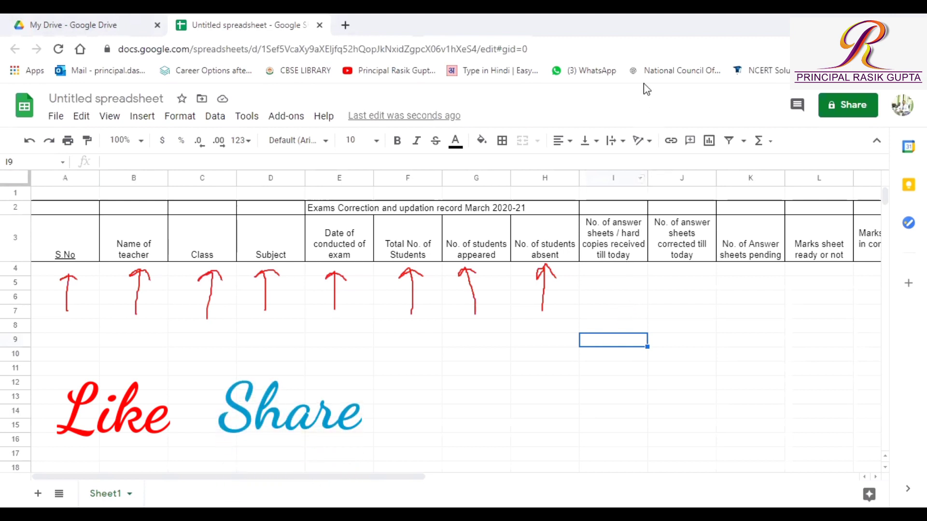
mouse_move(616, 311)
mouse_down()
mouse_move(612, 260)
mouse_move(627, 273)
mouse_up()
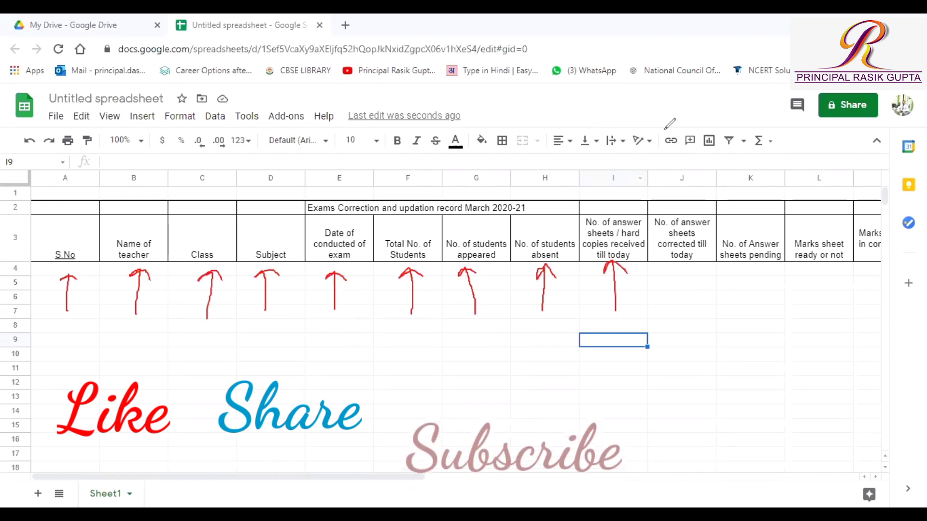
click(708, 404)
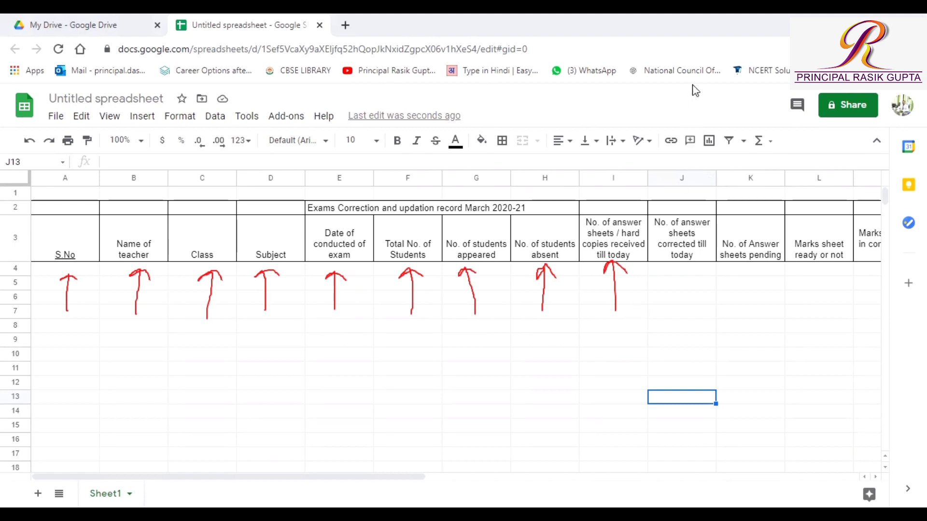
click(614, 200)
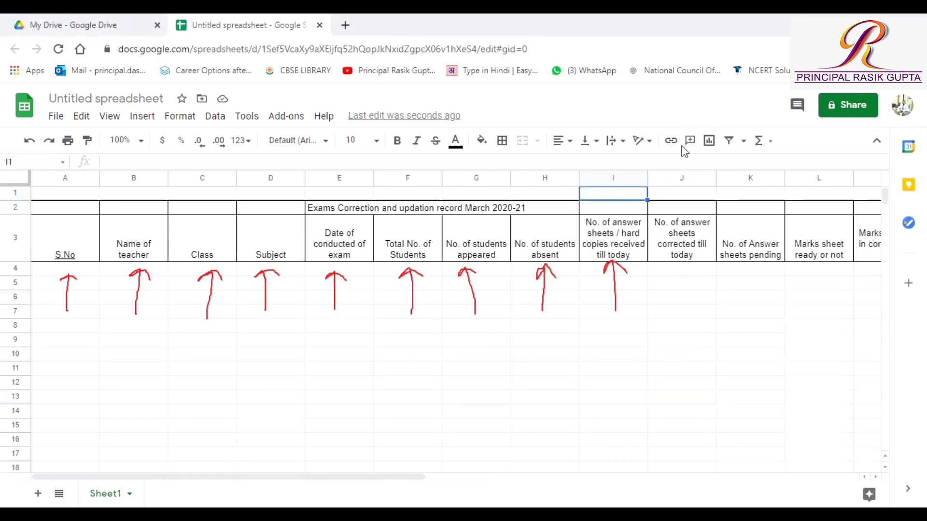
key(Right)
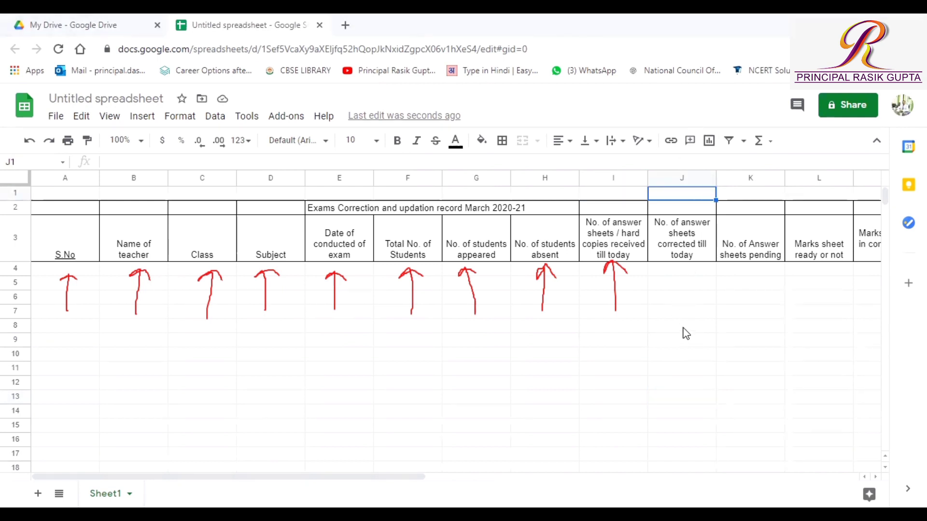
drag(686, 334, 681, 284)
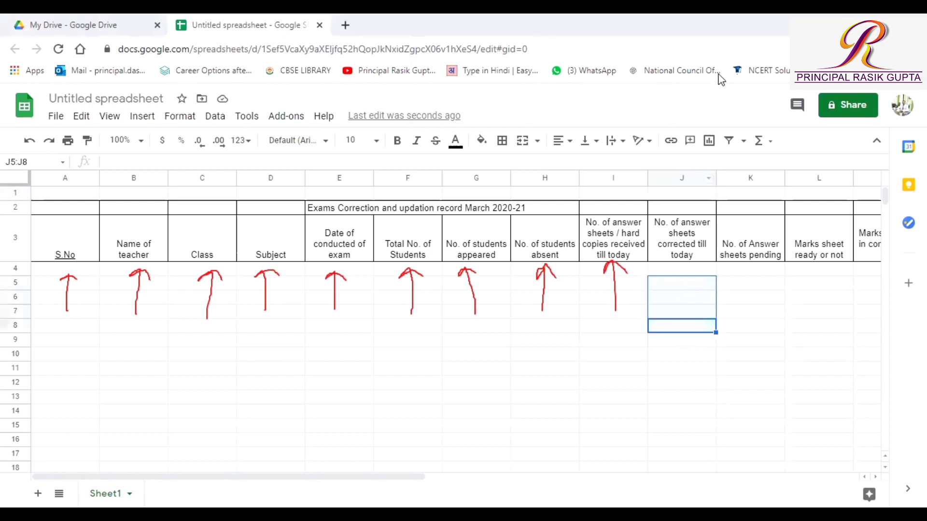
mouse_move(684, 322)
mouse_down()
mouse_move(684, 267)
mouse_move(699, 277)
mouse_up()
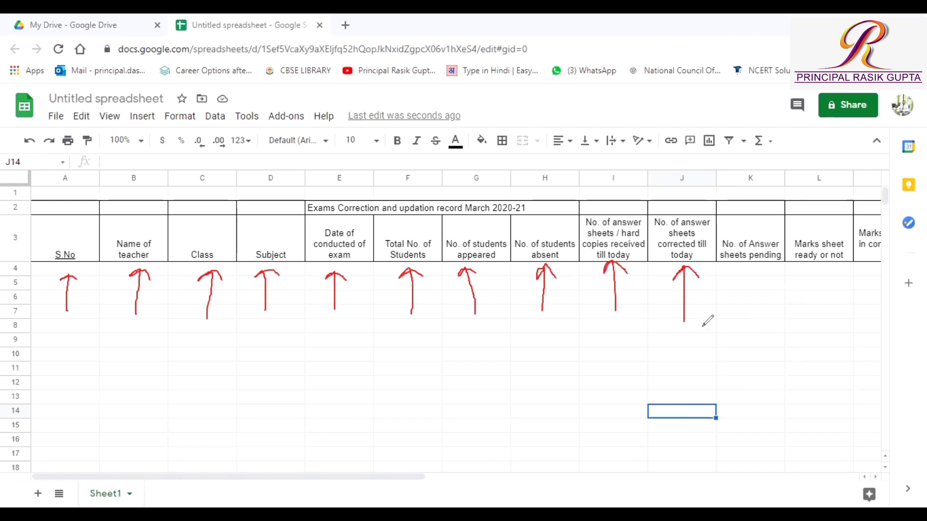
mouse_move(753, 316)
mouse_down()
mouse_move(748, 272)
mouse_move(738, 288)
mouse_move(754, 269)
mouse_move(761, 283)
mouse_up()
click(877, 477)
click(876, 477)
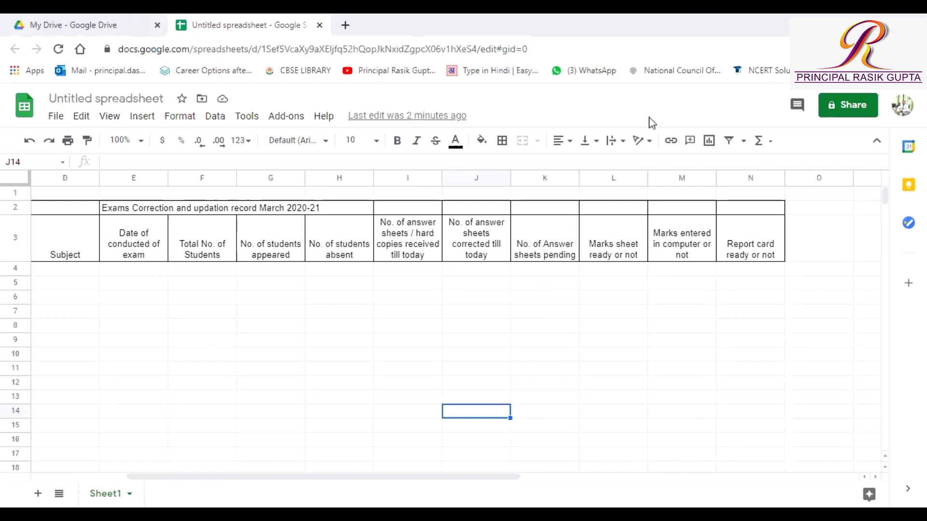
mouse_move(542, 311)
mouse_down()
mouse_move(541, 267)
mouse_move(537, 274)
mouse_move(548, 271)
mouse_up()
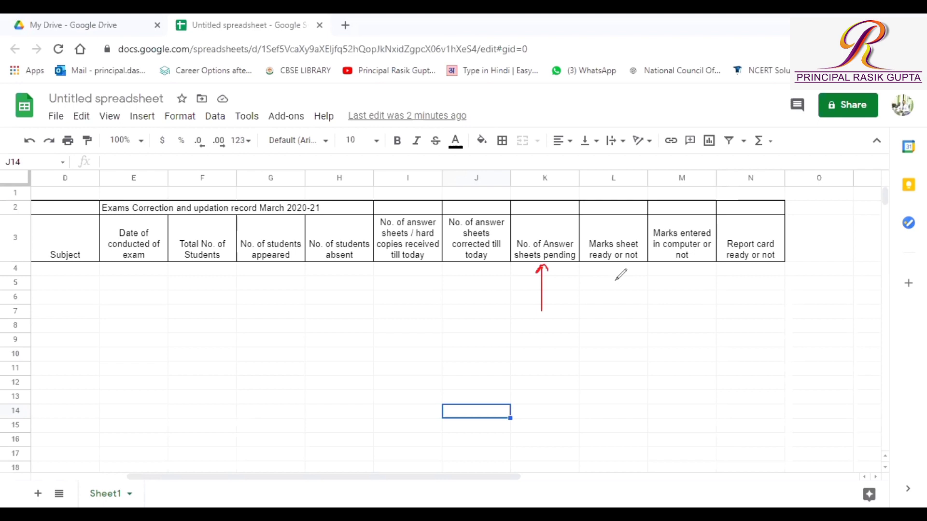
drag(599, 303, 605, 271)
drag(676, 297, 683, 271)
drag(746, 301, 756, 272)
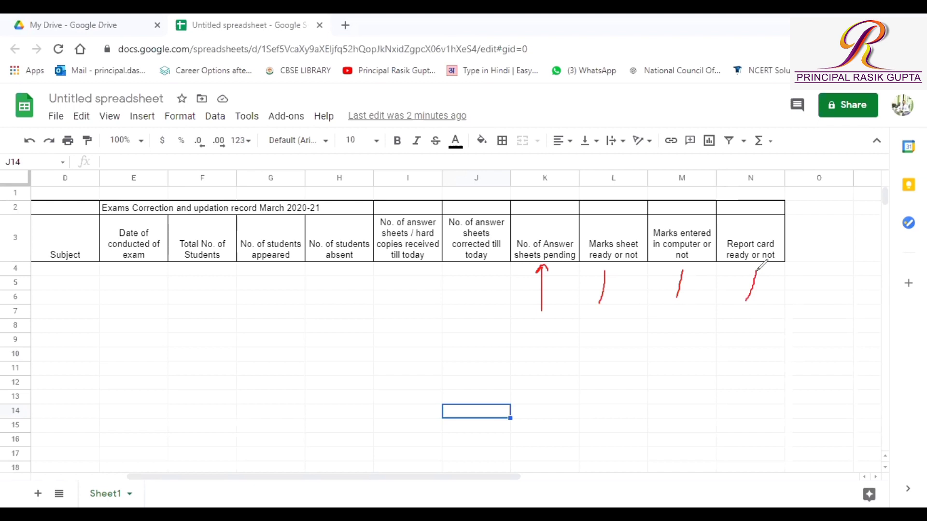
click(647, 127)
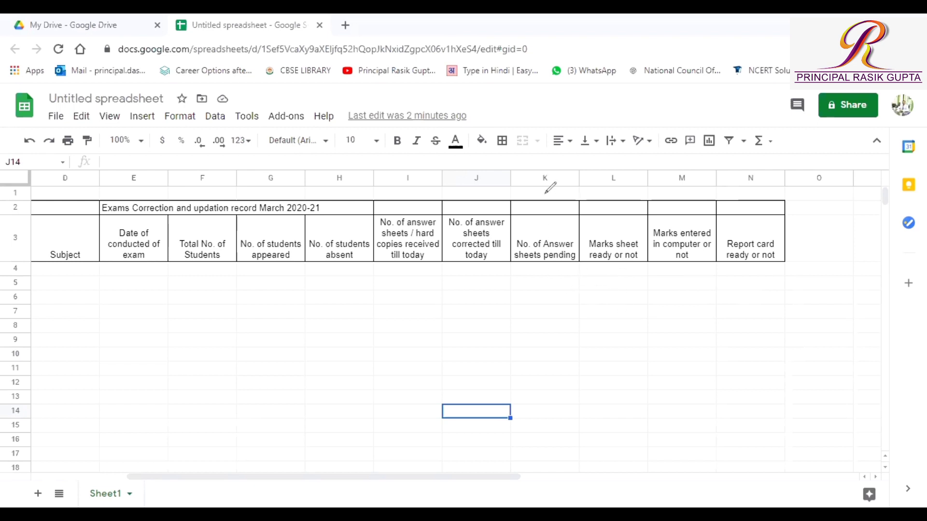
mouse_move(545, 194)
mouse_down()
mouse_move(550, 167)
mouse_move(532, 186)
mouse_move(544, 199)
mouse_up()
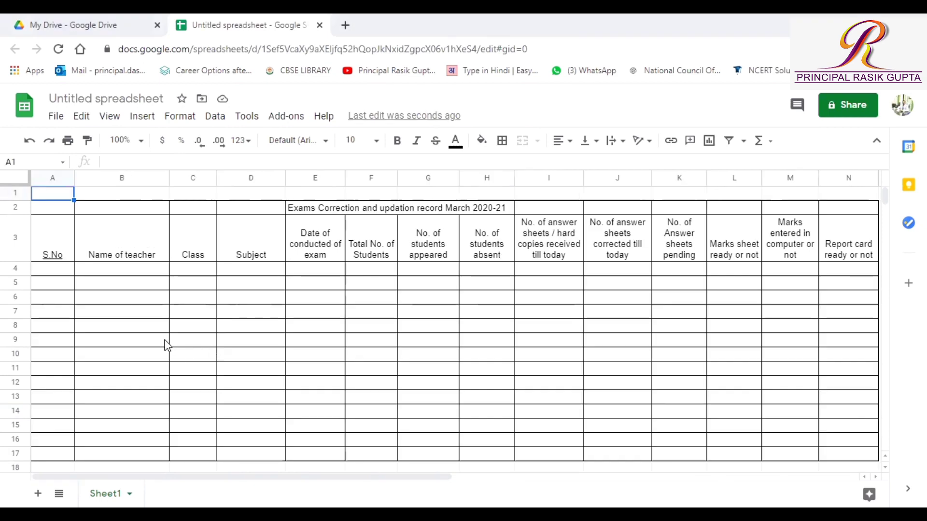
- Enter serial number 1 in cell A4, the first row under S.No
click(53, 275)
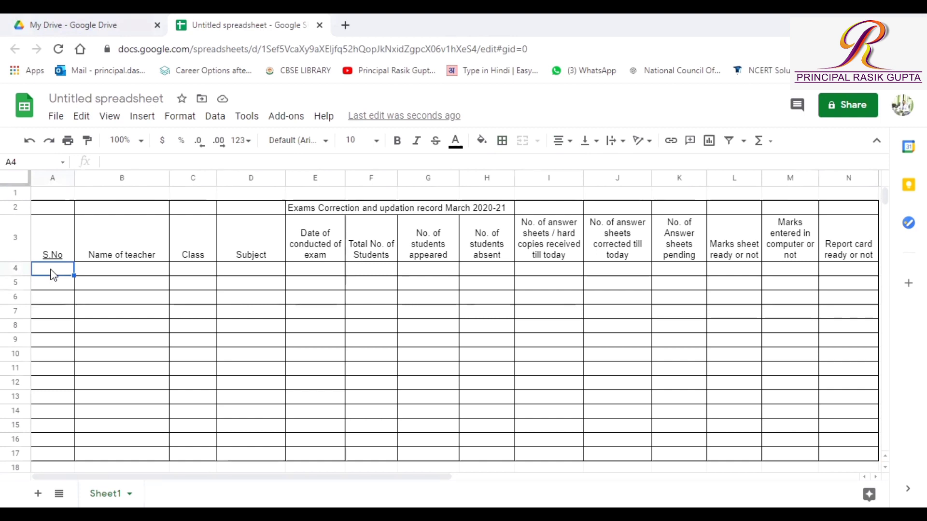
text(1)
click(126, 275)
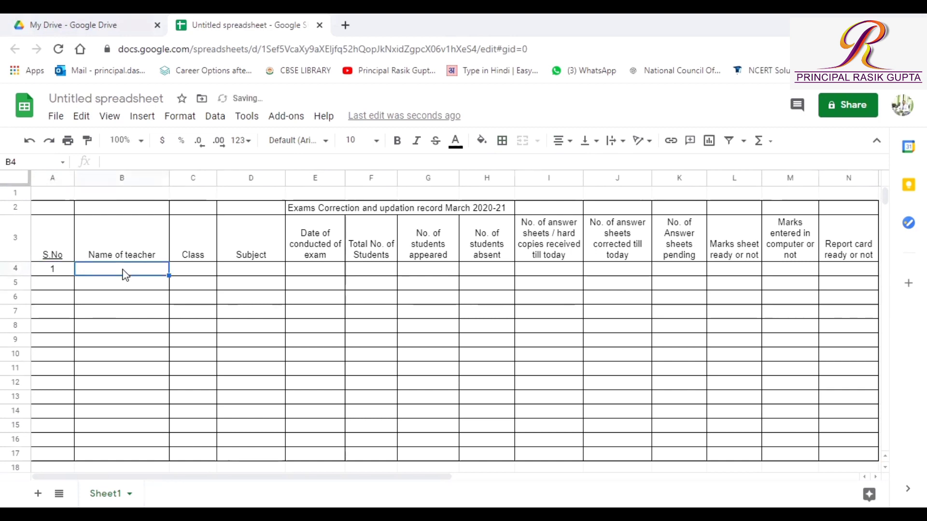
- Fill in the first record's teacher name in B4, class VI in C4 and subject English in D4
text(at)
key(BackSpace)
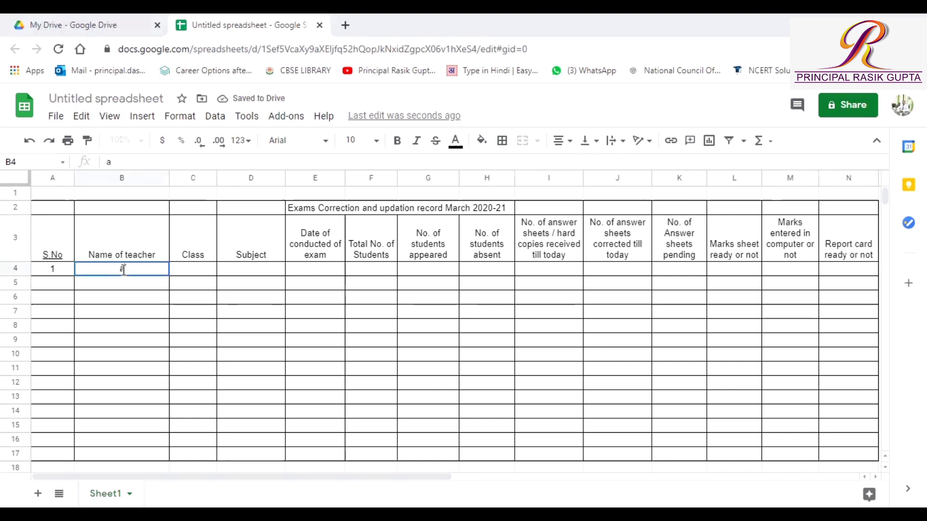
text(run)
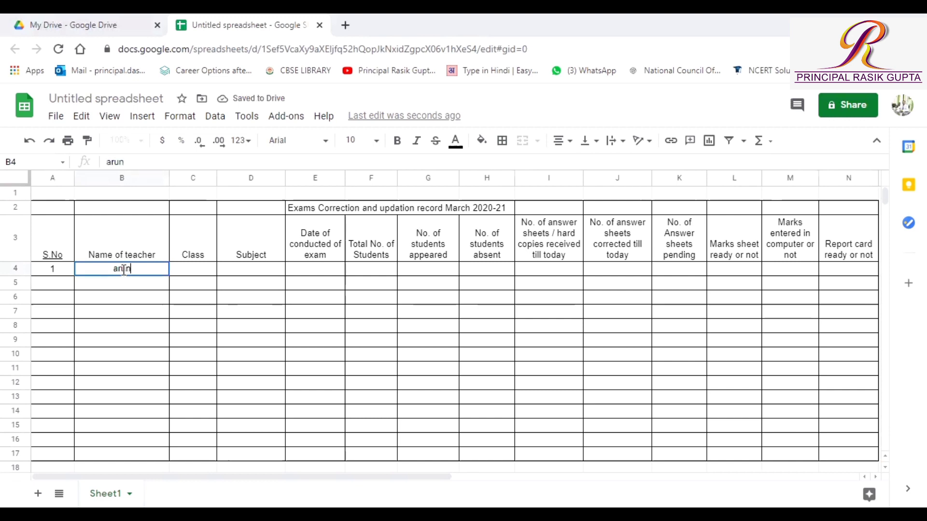
click(196, 273)
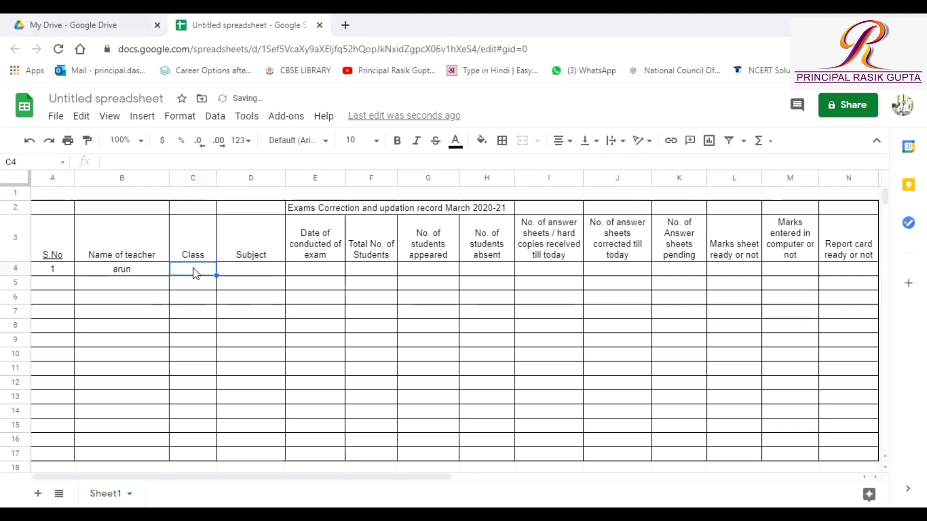
text(VI)
click(271, 273)
text(English)
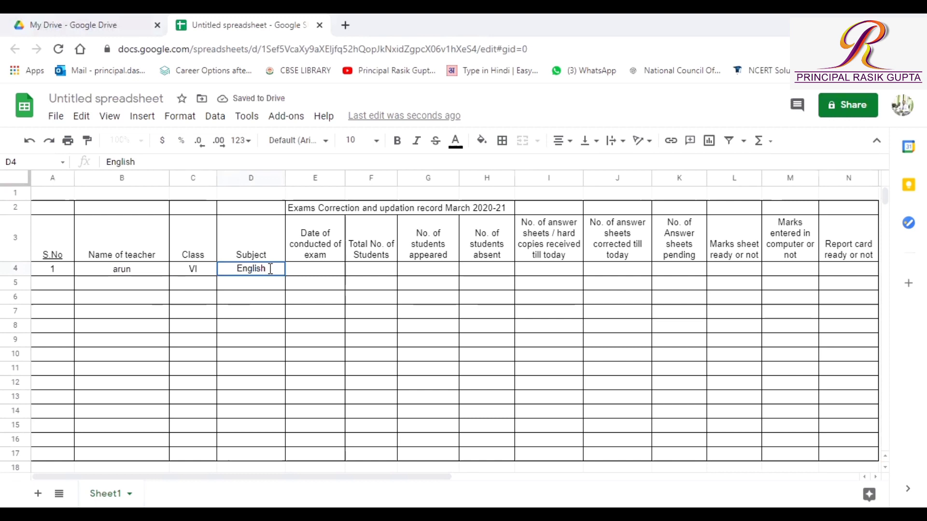
- Enter 08-03-21 in E4 as the date the exam was conducted
click(304, 272)
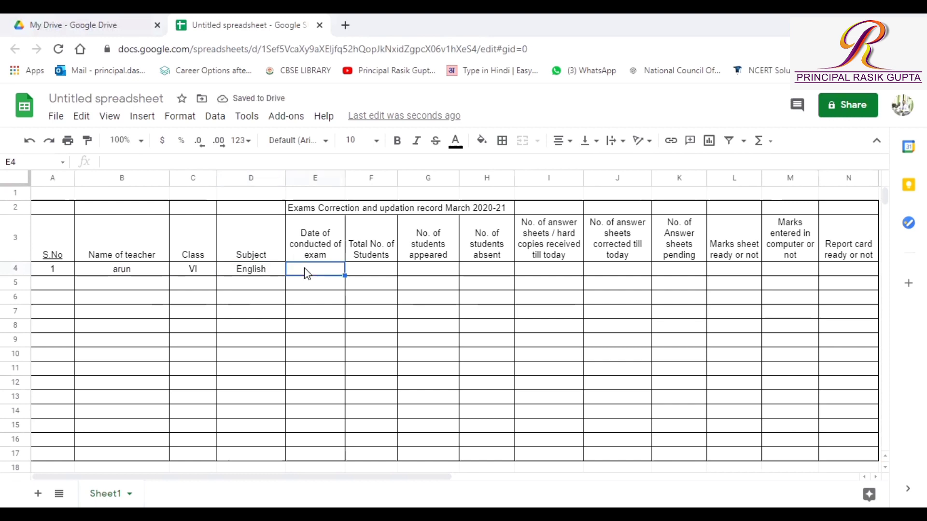
text(8)
key(BackSpace)
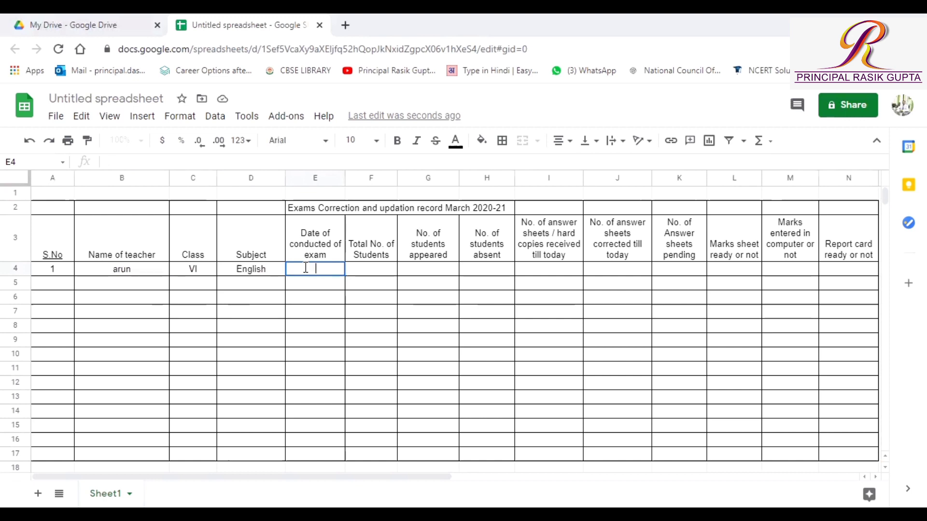
click(192, 274)
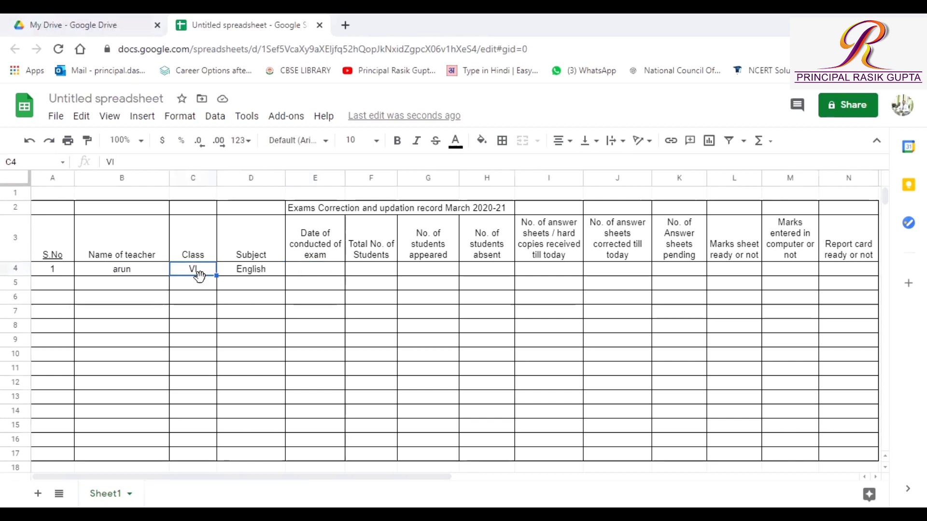
click(320, 274)
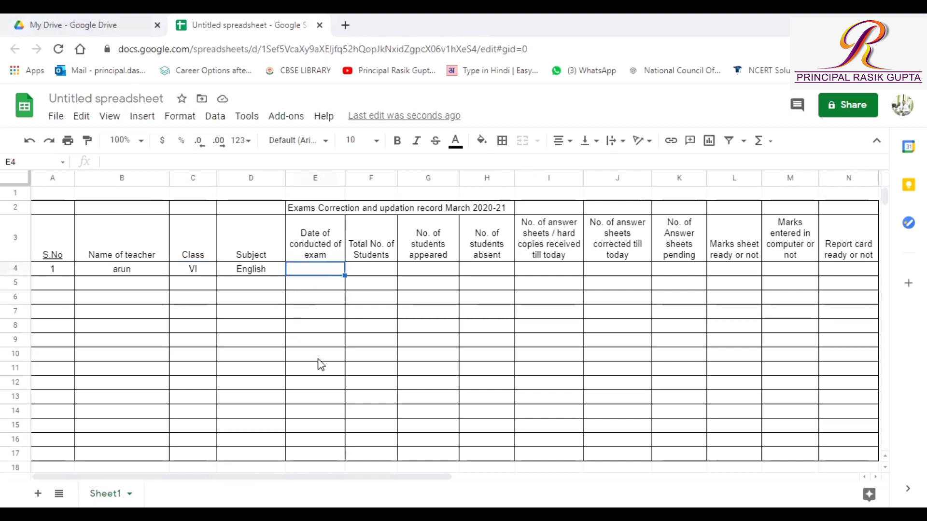
text(08-03-21)
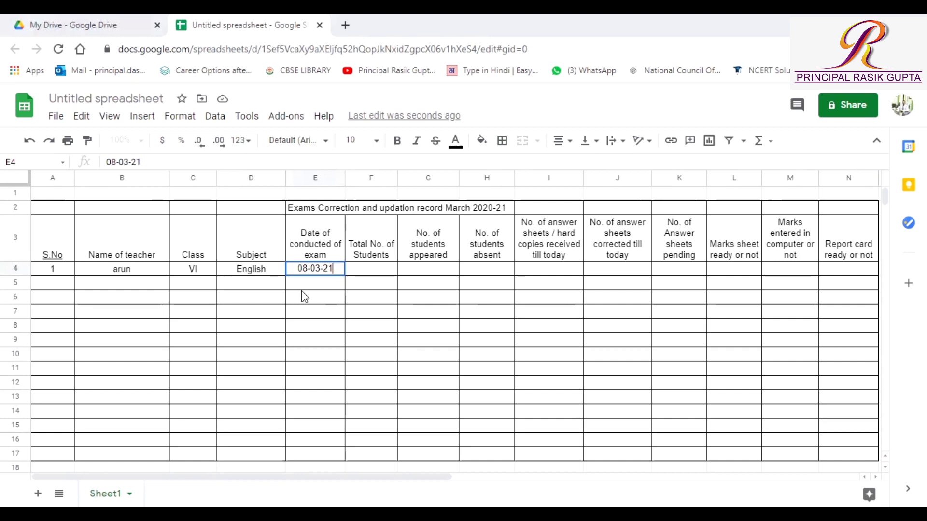
- Enter the student counts in row 4: 40 total, 38 appeared and 2 absent
click(375, 274)
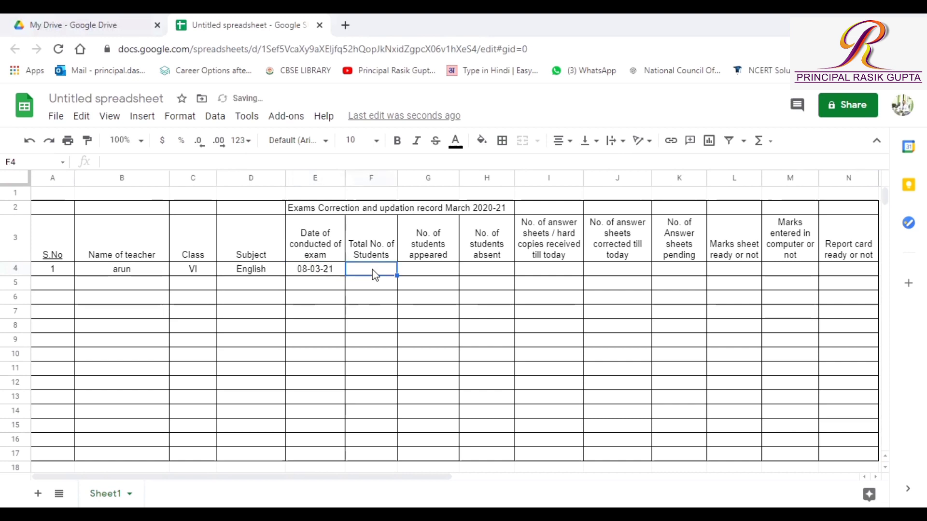
text(40)
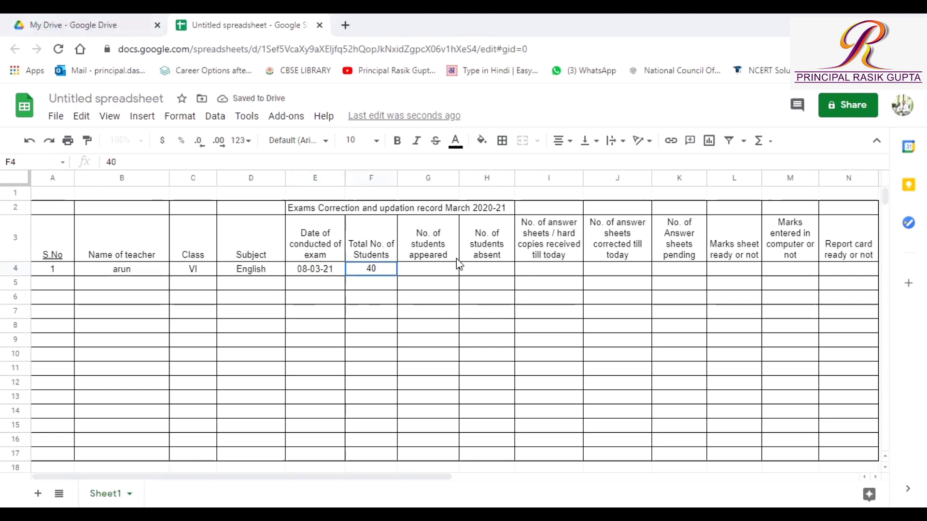
click(443, 274)
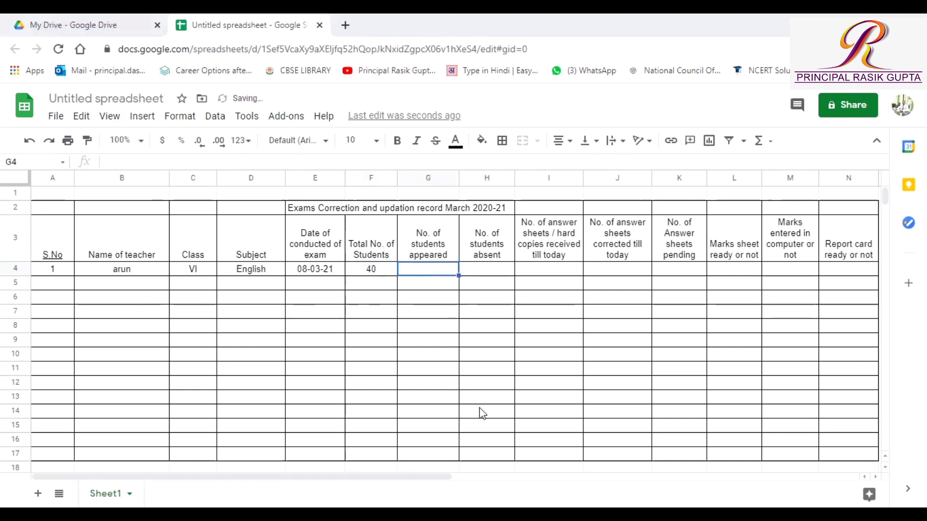
text(38)
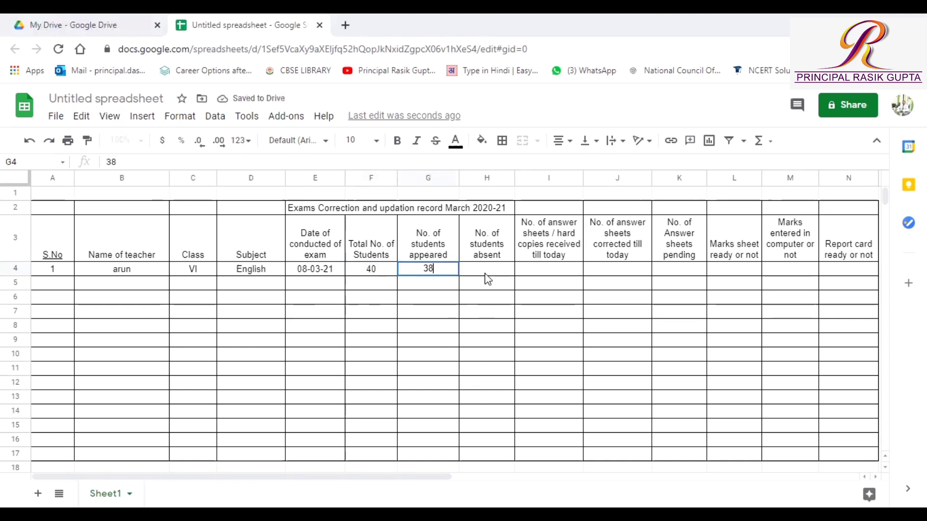
click(487, 274)
text(2)
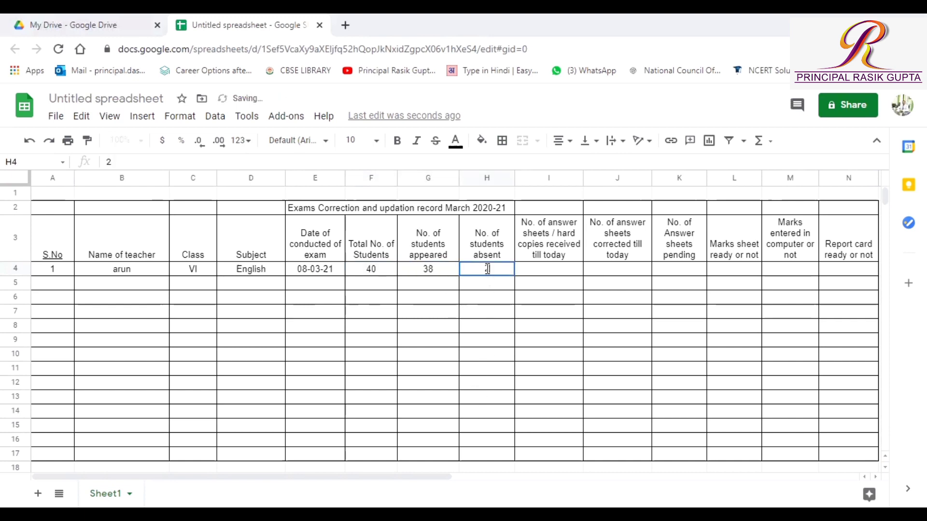
- Enter the answer sheet counts in row 4: 30 received, 20 corrected and 18 pending
click(563, 274)
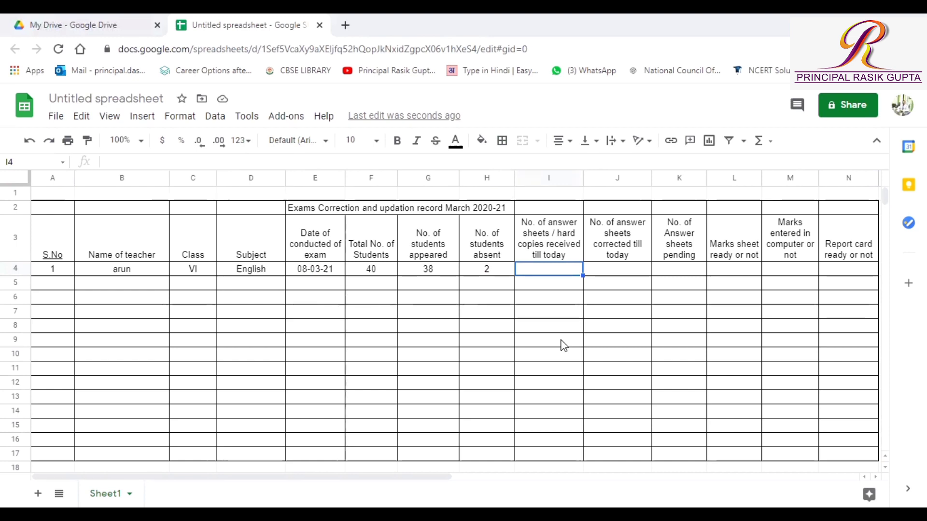
text(30)
click(626, 271)
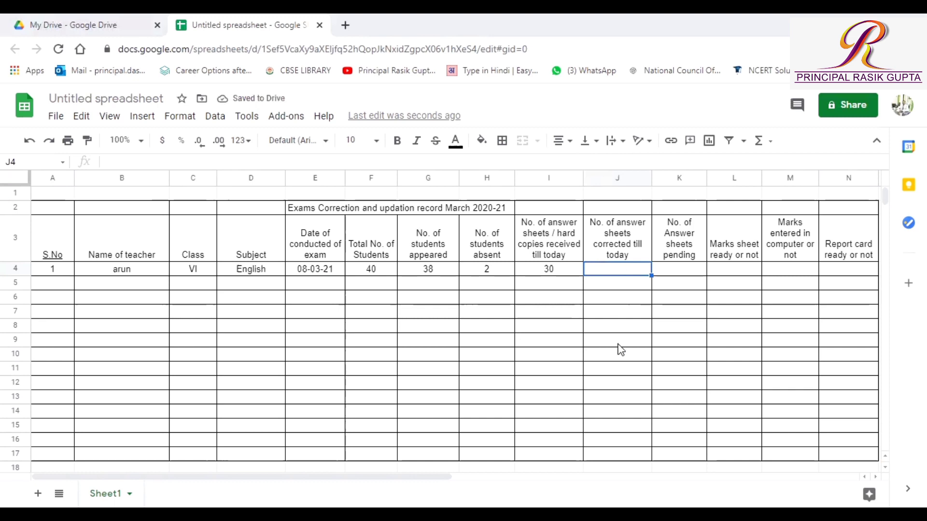
text(20)
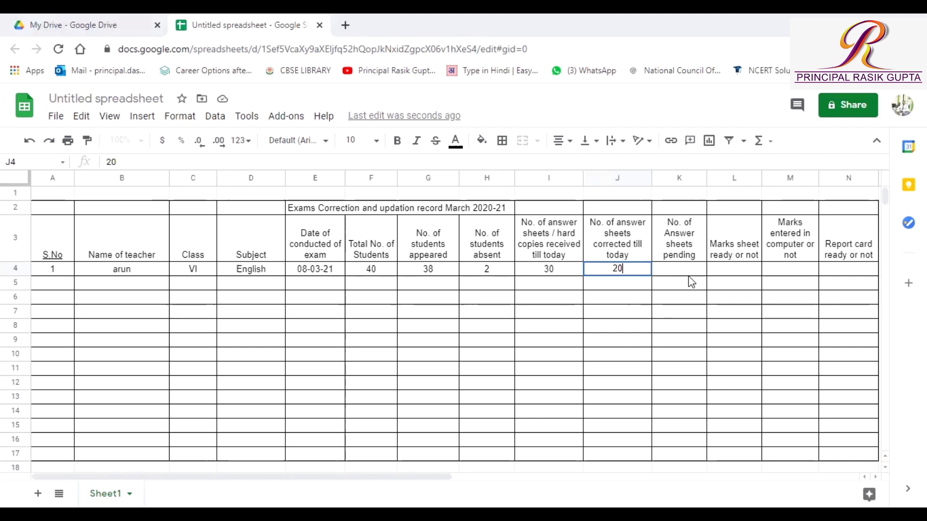
key(Tab)
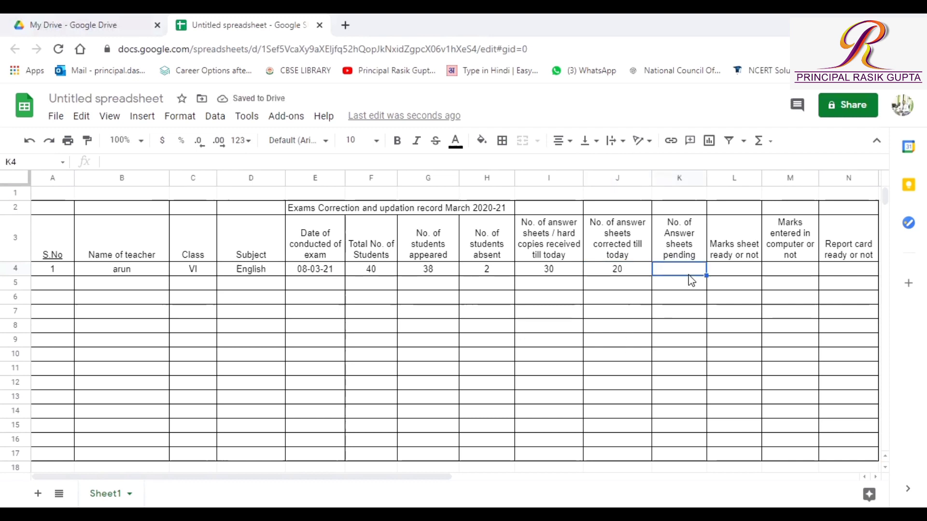
text(18)
click(427, 270)
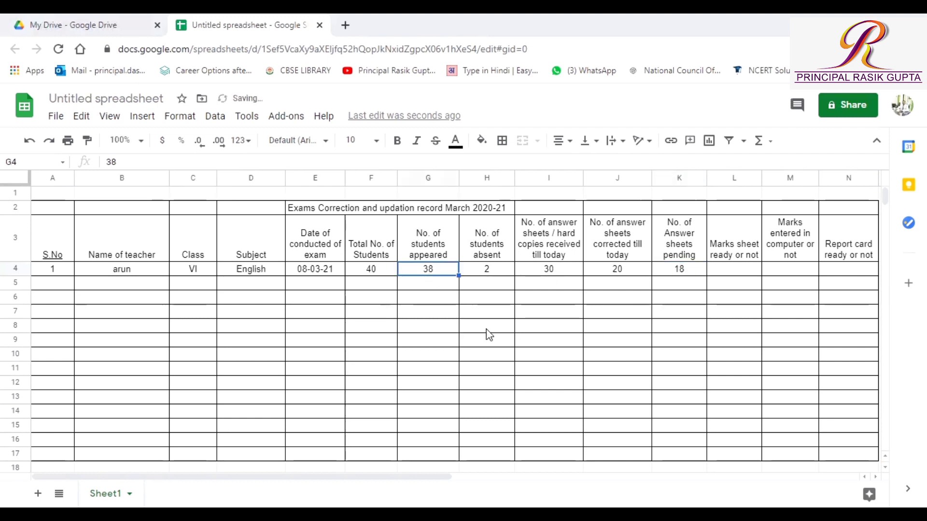
click(677, 271)
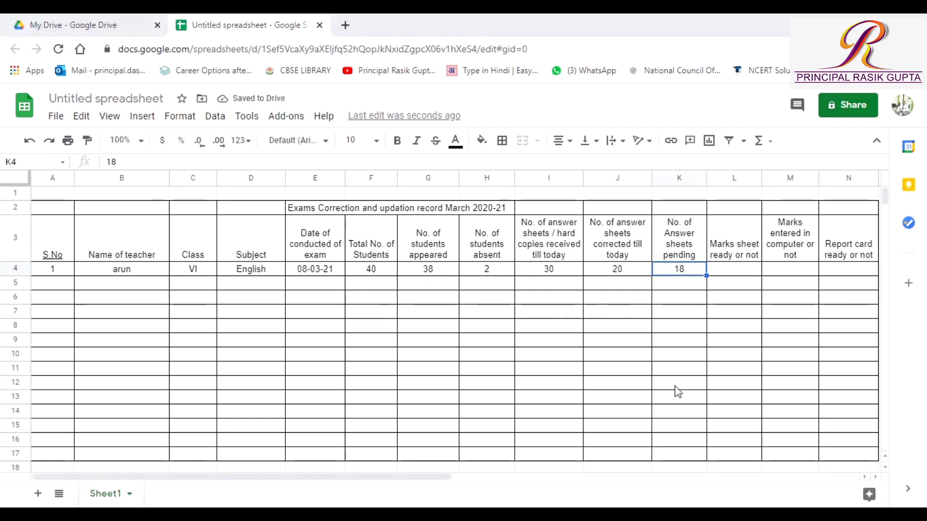
click(740, 273)
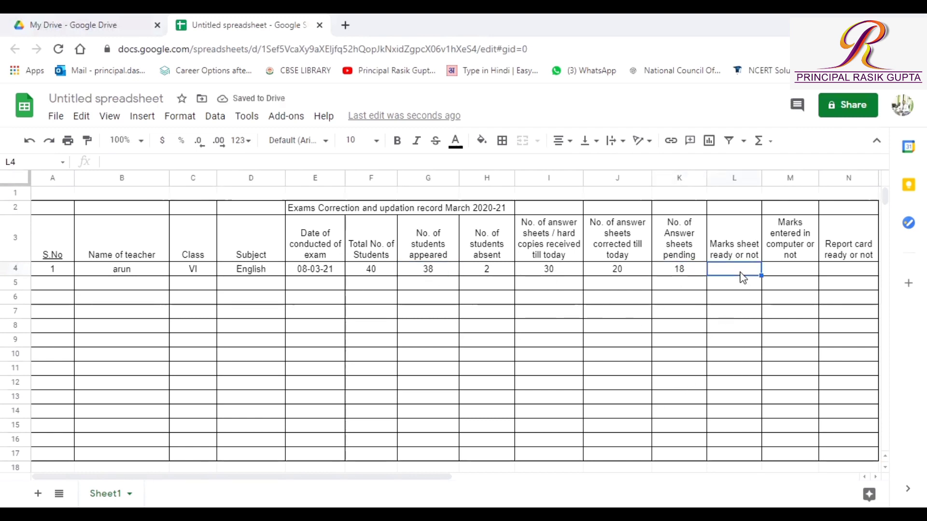
click(797, 269)
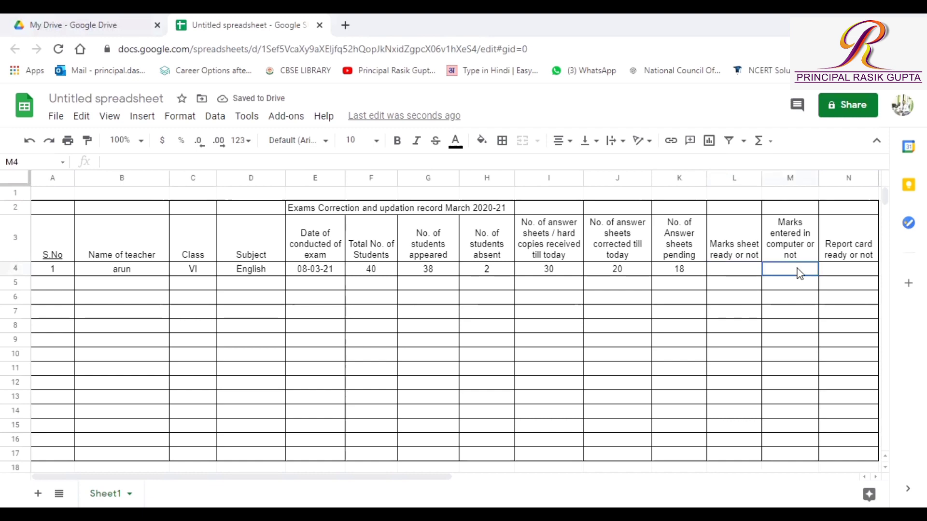
click(856, 275)
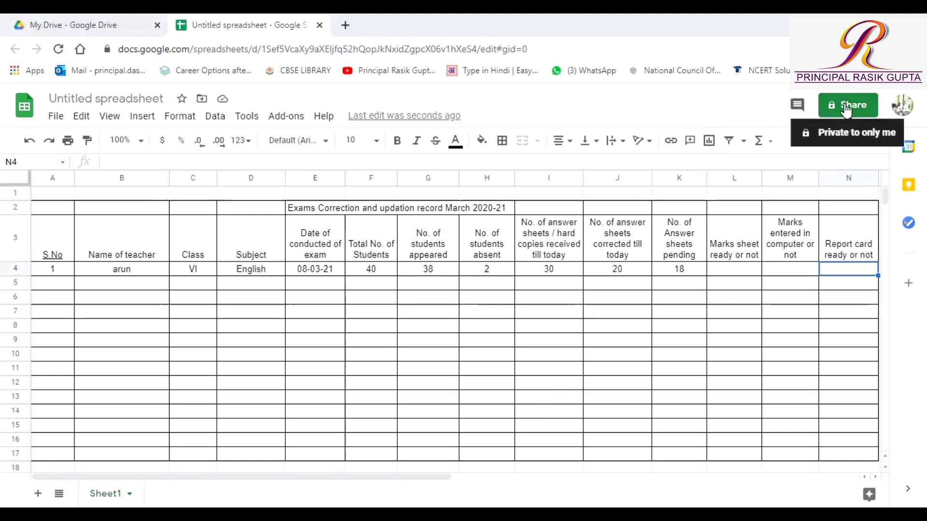
click(709, 74)
drag(823, 126, 873, 123)
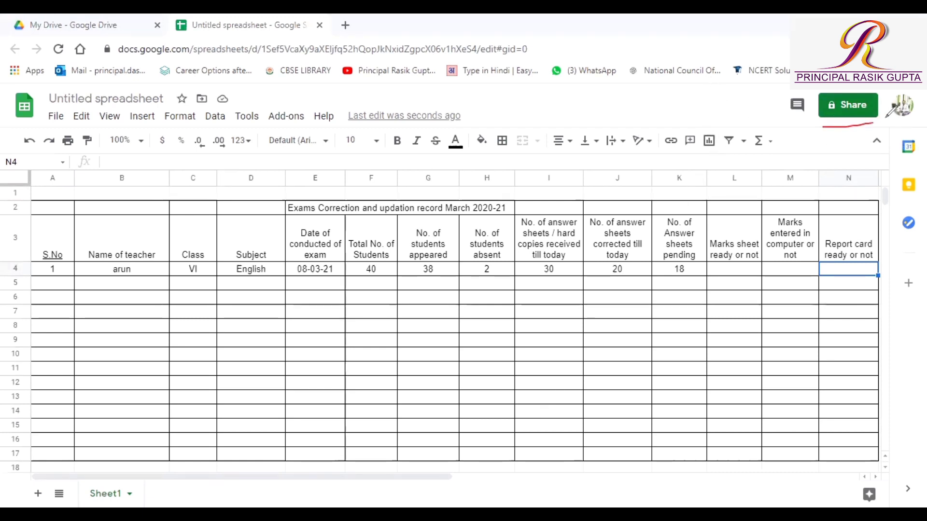
mouse_move(896, 91)
mouse_down()
mouse_move(884, 115)
mouse_move(812, 93)
mouse_up()
mouse_move(827, 183)
mouse_down()
mouse_move(833, 136)
mouse_move(846, 145)
mouse_up()
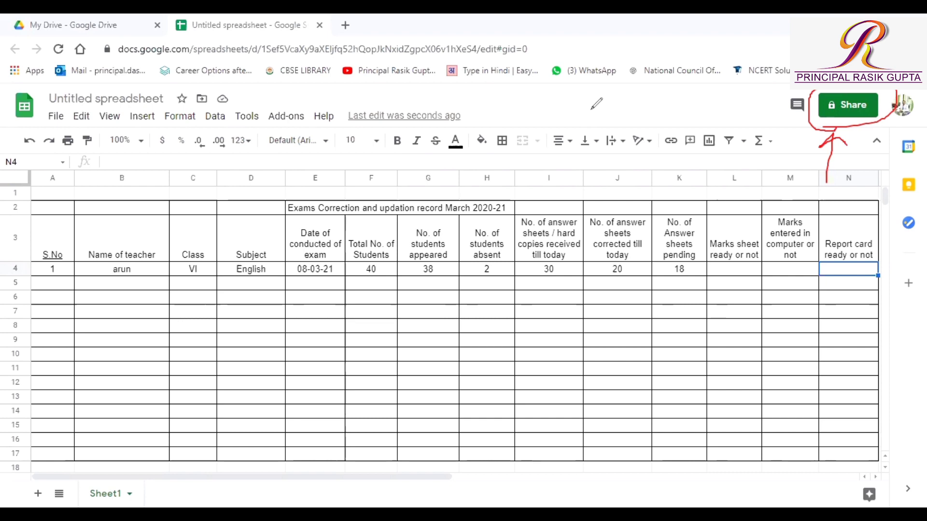
key(ctrl+z)
key(ctrl+z)
key(ctrl+z)
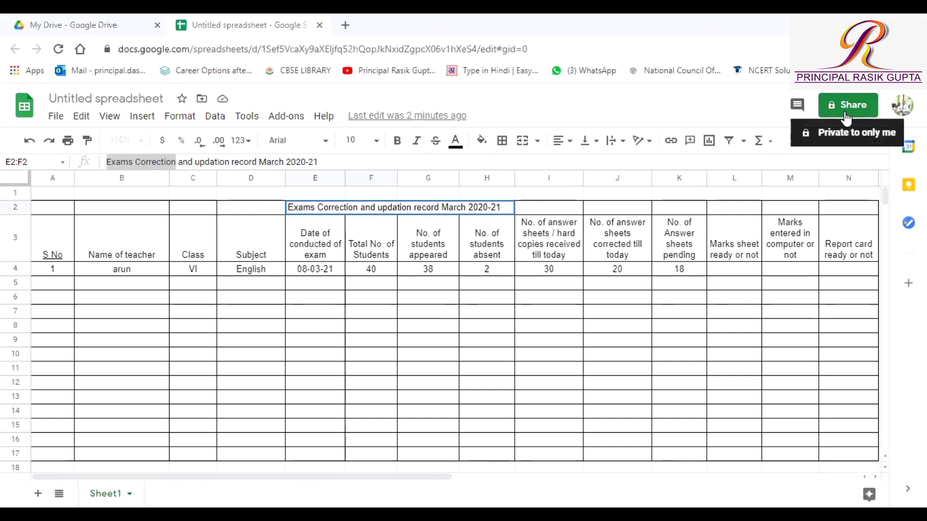
- Start sharing the spreadsheet and save it under the name "Exams Correction"
click(846, 115)
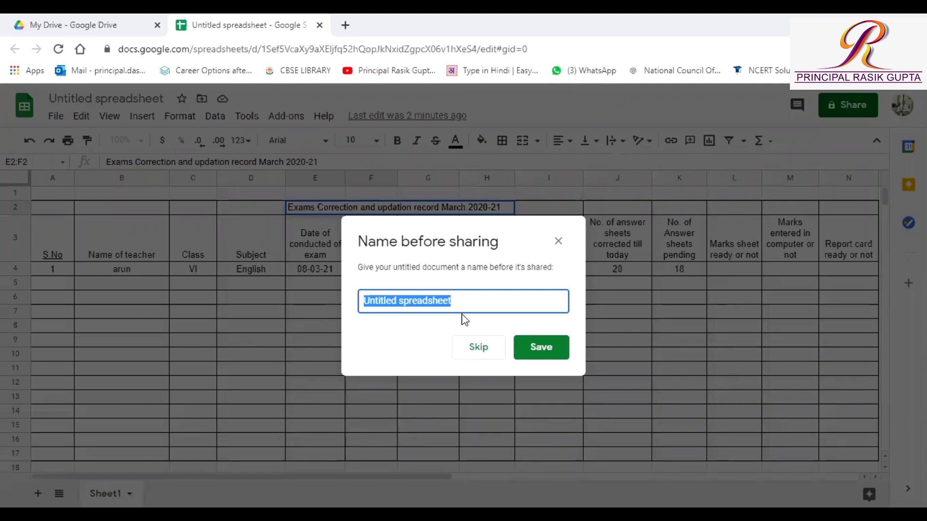
right_click(406, 302)
click(458, 346)
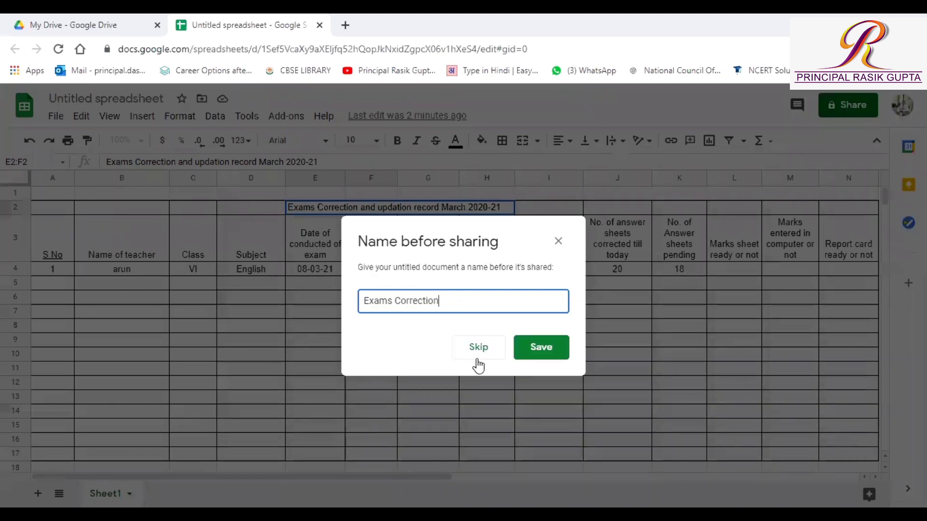
click(541, 347)
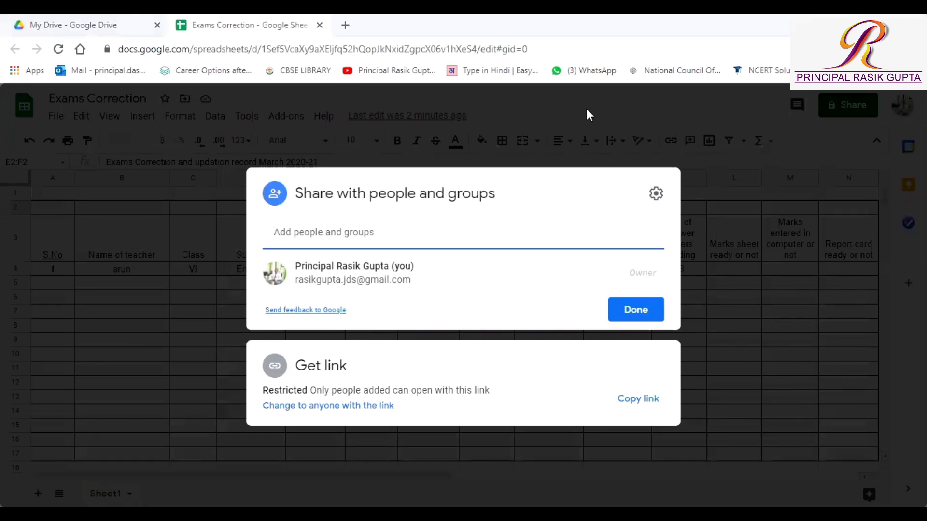
mouse_move(317, 380)
mouse_down()
mouse_move(369, 378)
mouse_move(298, 338)
mouse_move(338, 382)
mouse_up()
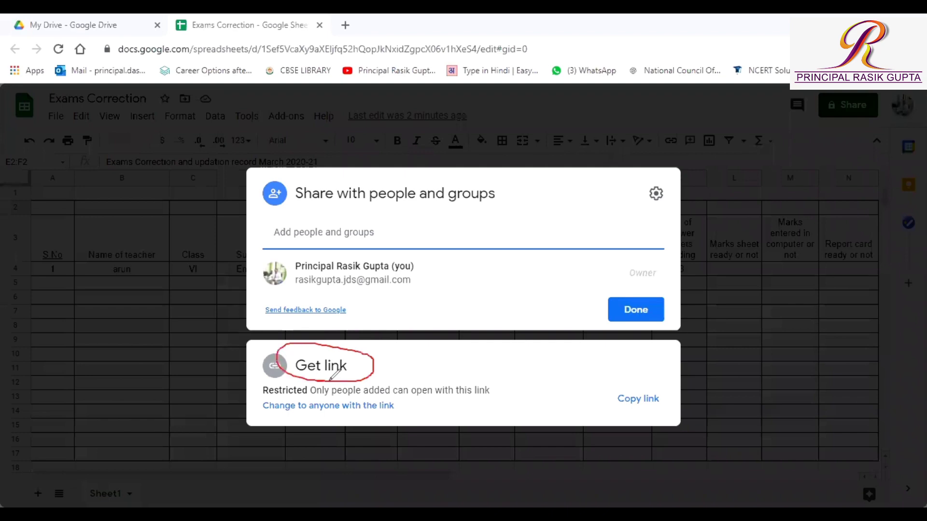
mouse_move(634, 410)
mouse_down()
mouse_move(659, 375)
mouse_move(627, 406)
mouse_move(639, 421)
mouse_up()
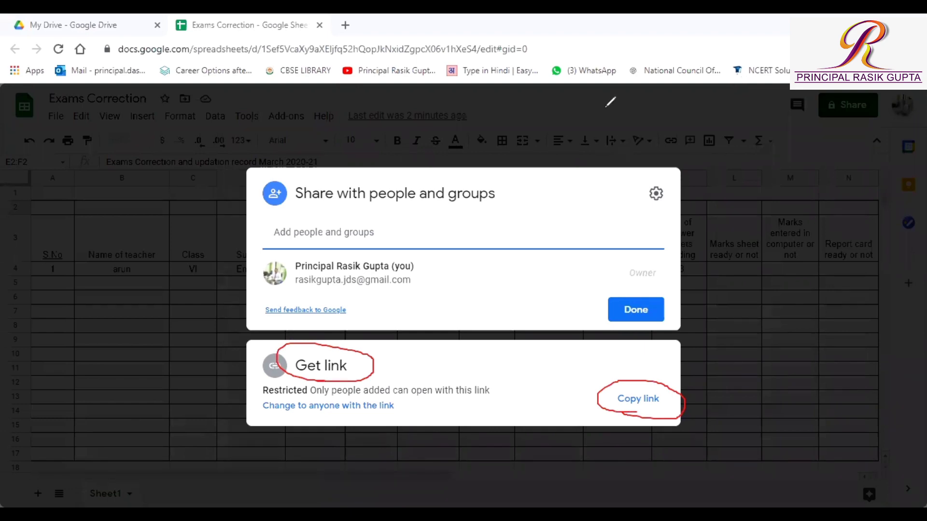
key(ctrl+z)
key(ctrl+z)
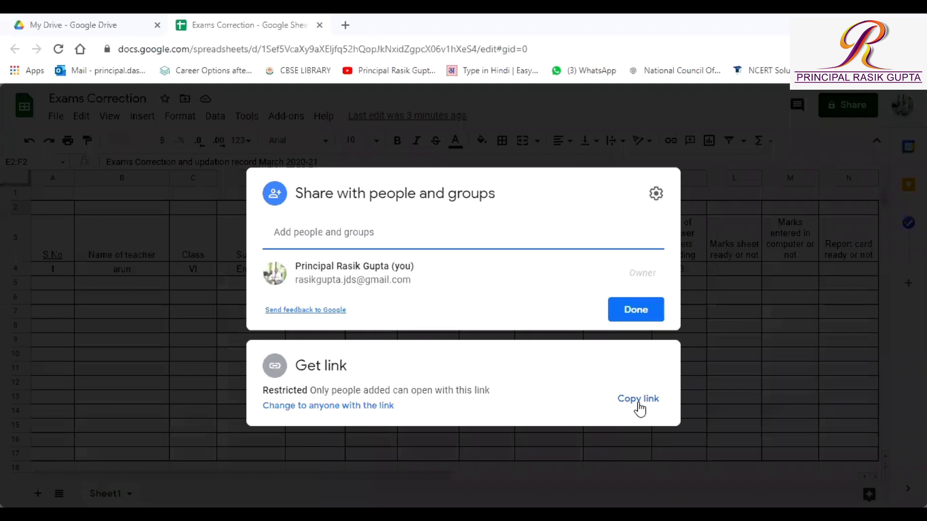
- Copy the spreadsheet's sharing link and finish the sharing settings
click(640, 400)
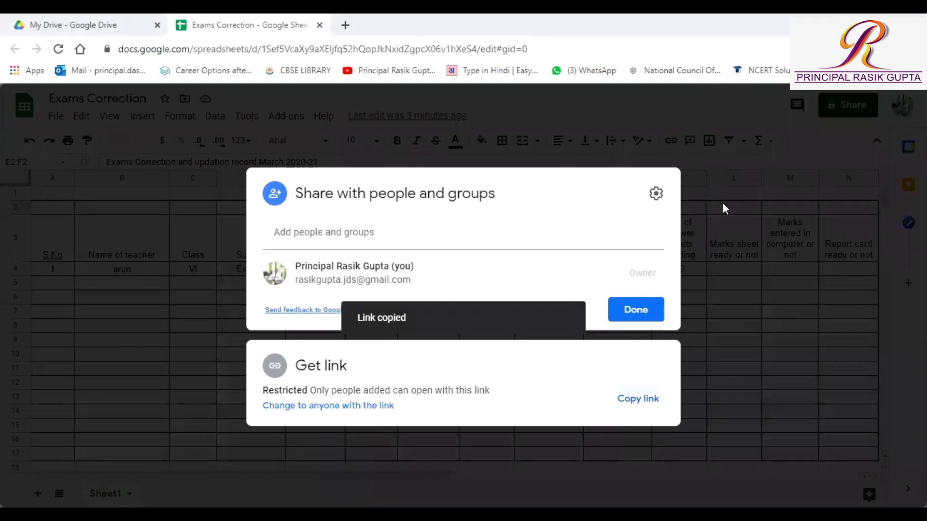
click(642, 313)
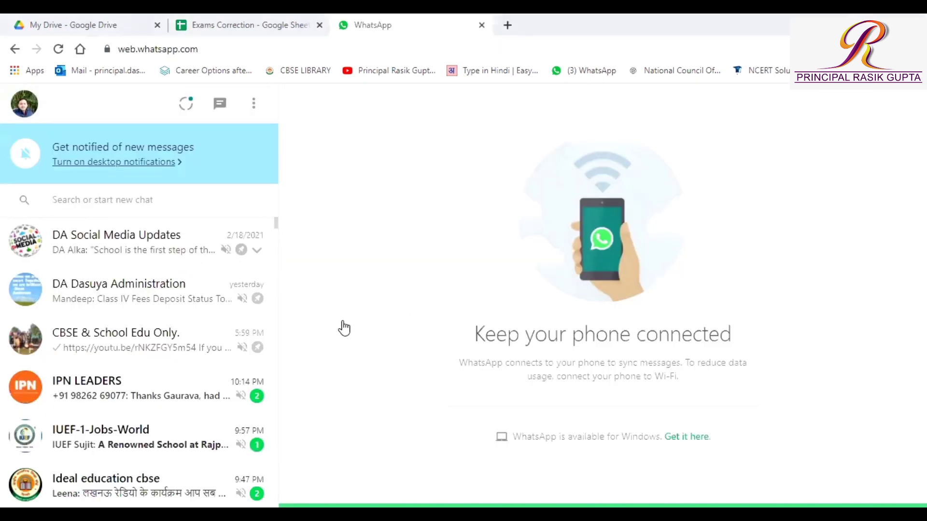
- Send the copied spreadsheet link to the DA Social Media Updates group in WhatsApp, and open the sent link to test it
click(217, 249)
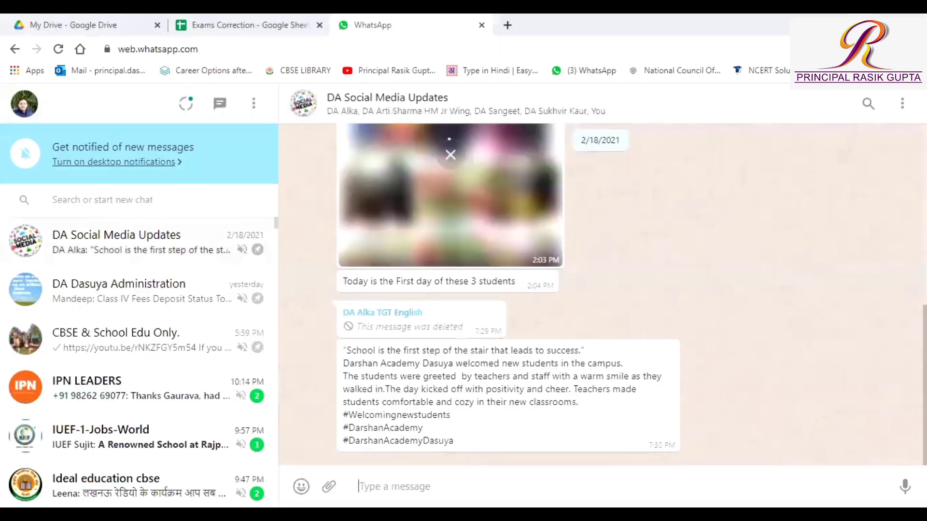
right_click(560, 488)
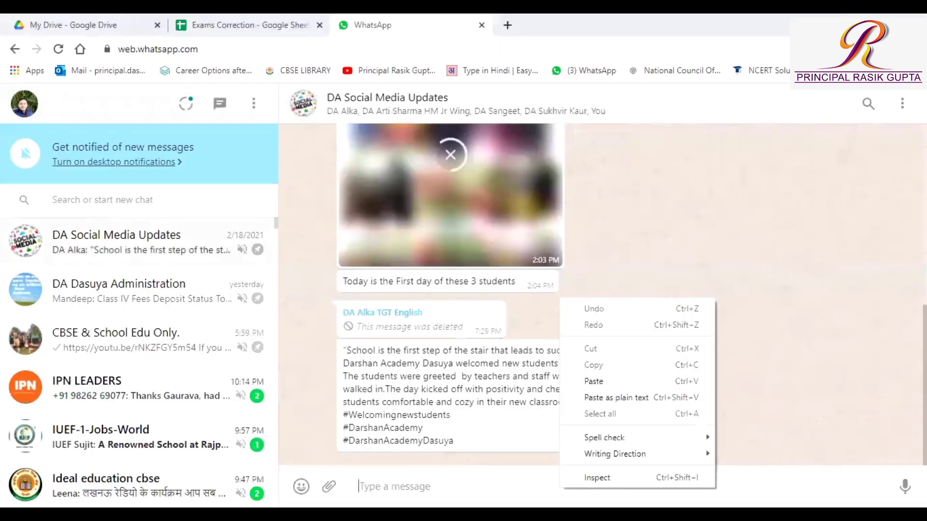
click(625, 381)
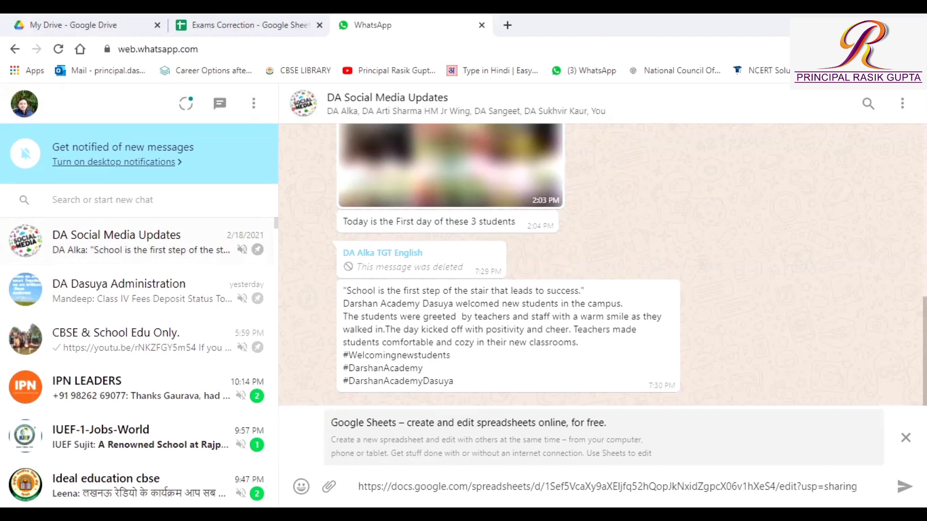
key(Return)
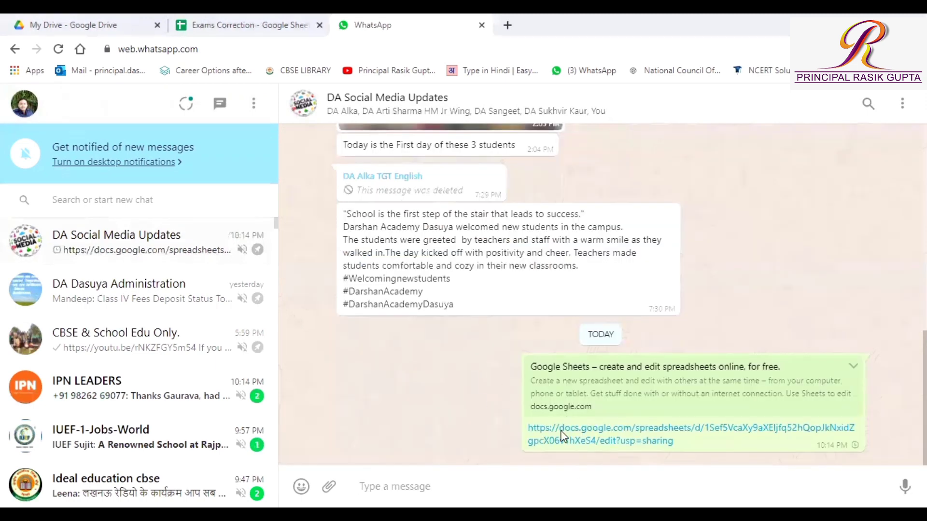
click(644, 441)
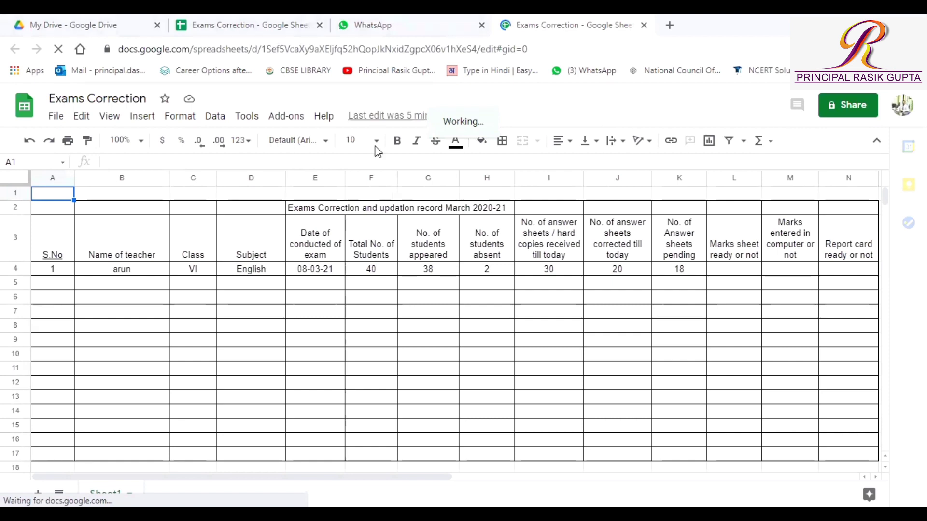
click(645, 26)
- Delete the sent spreadsheet link message from the DA Social Media Updates chat for everyone
mouse_move(860, 372)
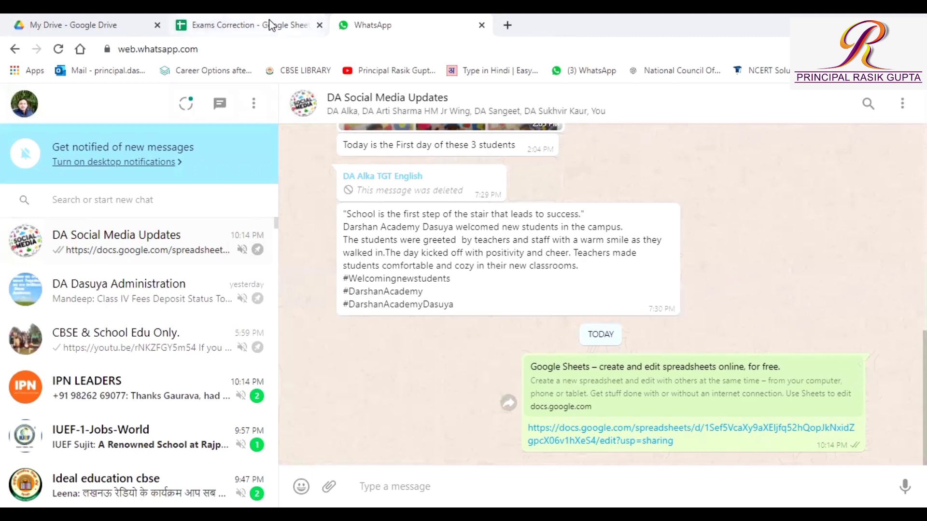
click(854, 368)
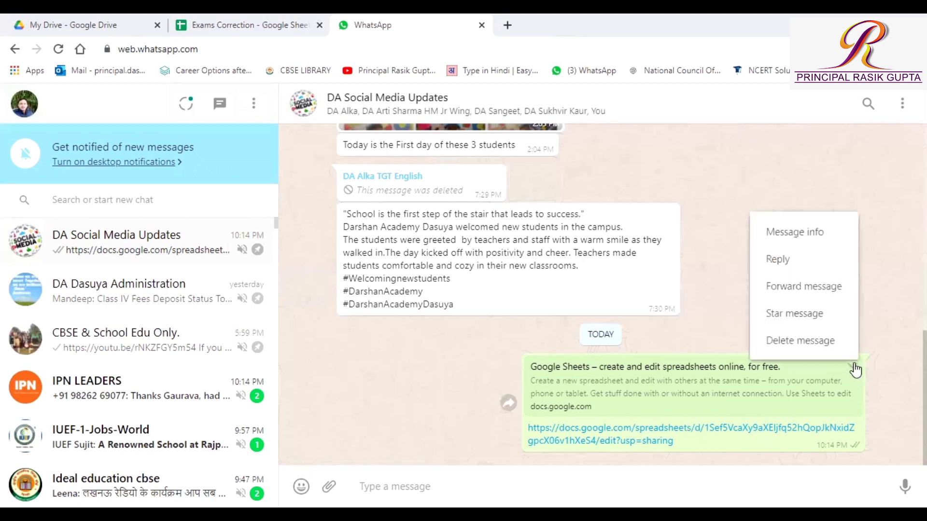
click(822, 352)
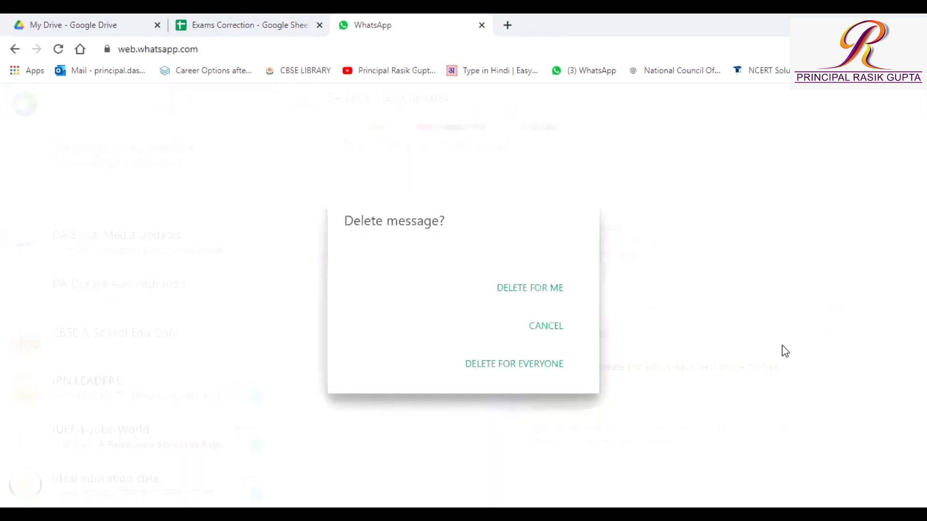
click(527, 371)
- Return to the Exams Correction spreadsheet and set row 4's answer sheet counts to 38 received, 30 corrected and 8 pending
click(204, 23)
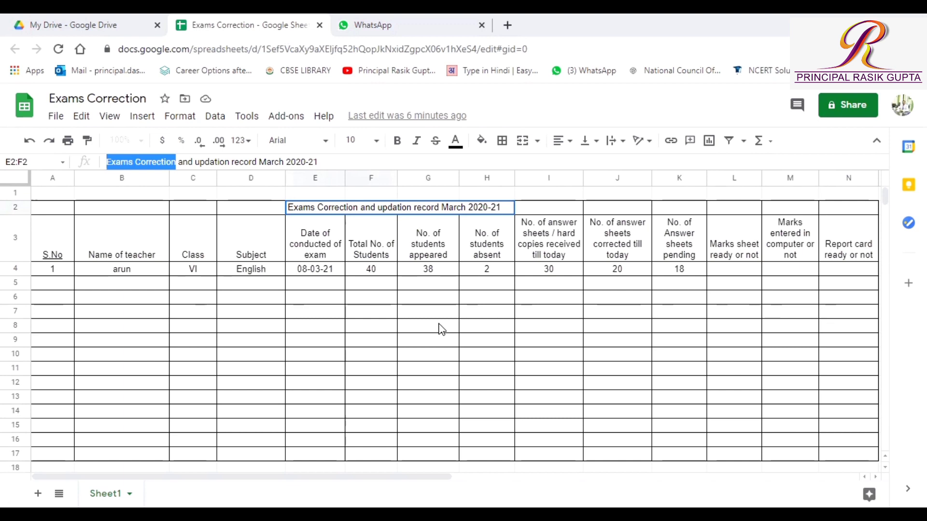
click(427, 271)
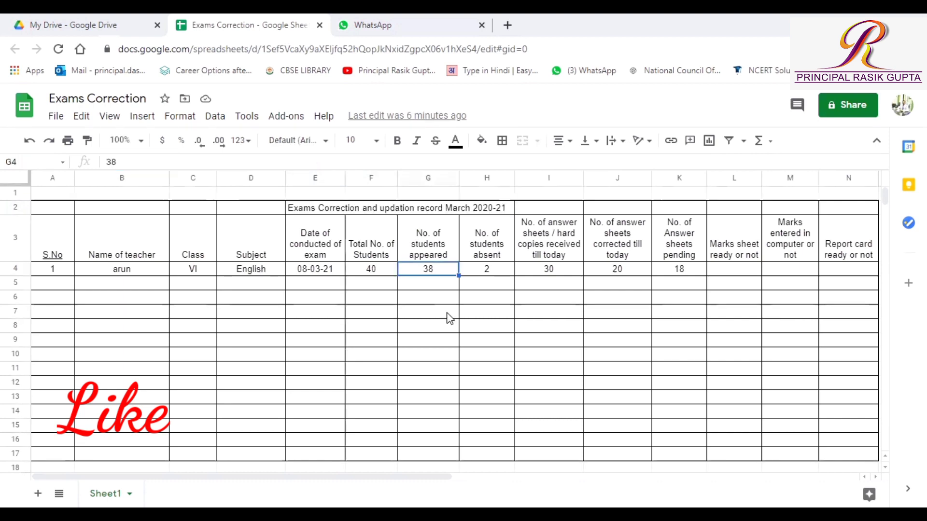
click(494, 273)
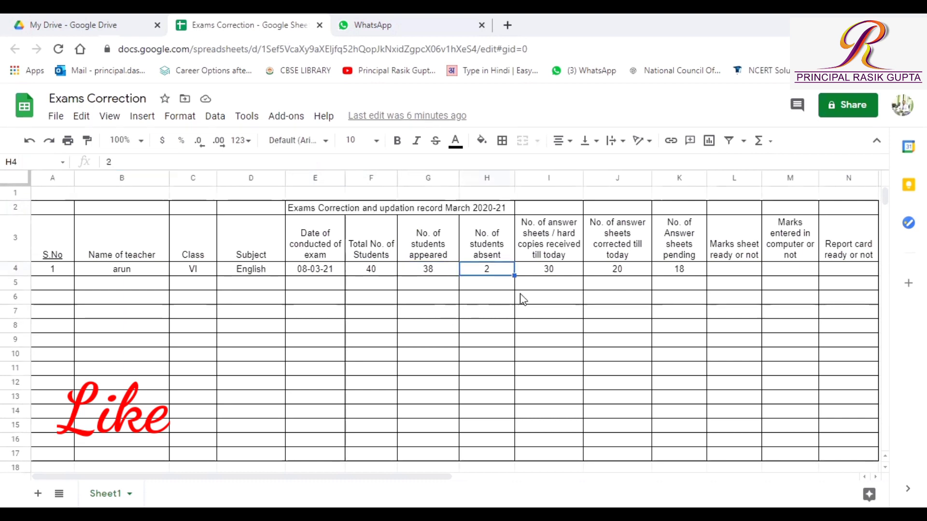
click(557, 273)
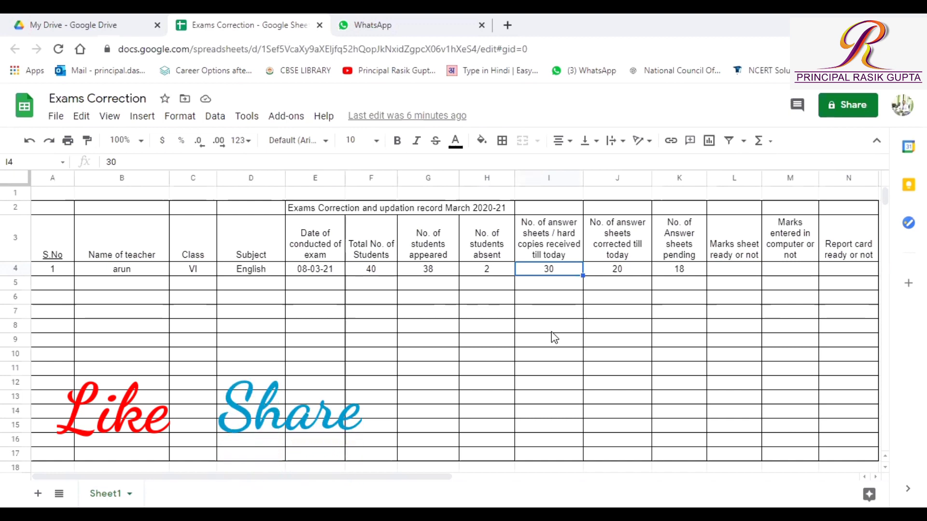
text(38)
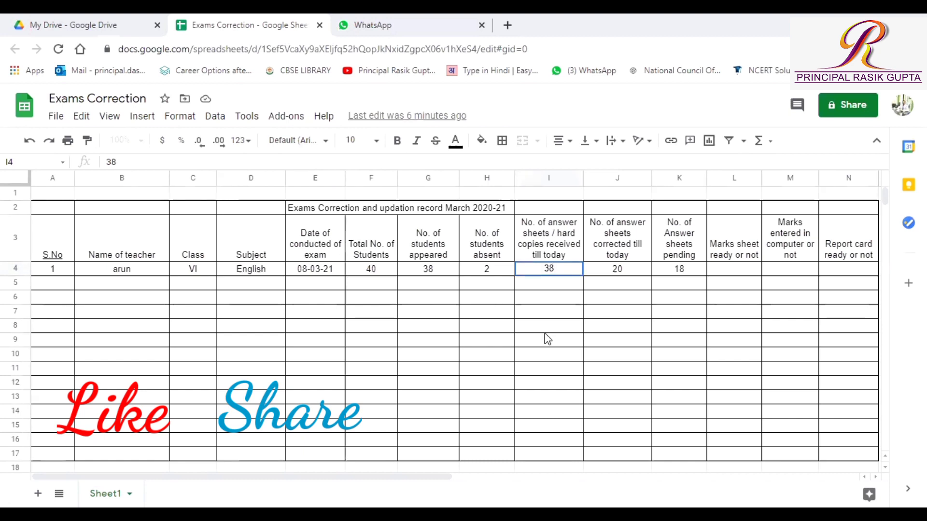
click(630, 273)
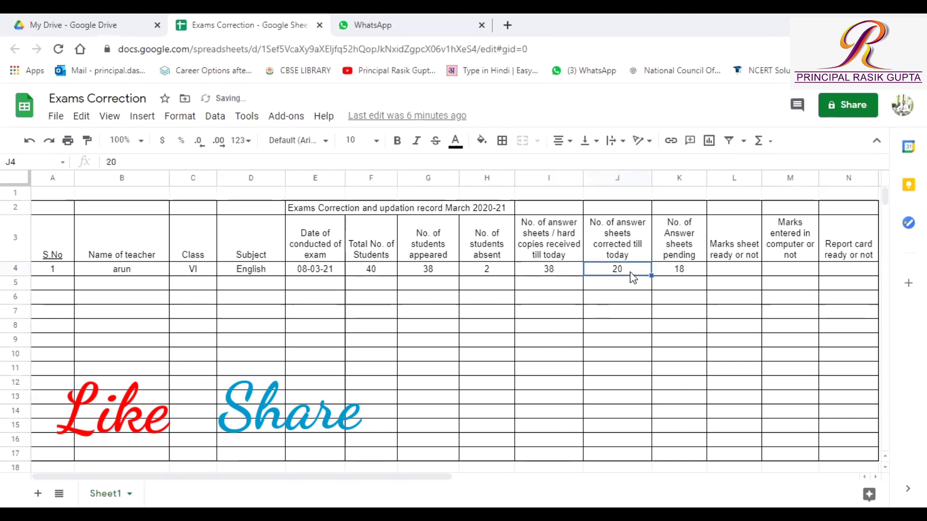
text(30)
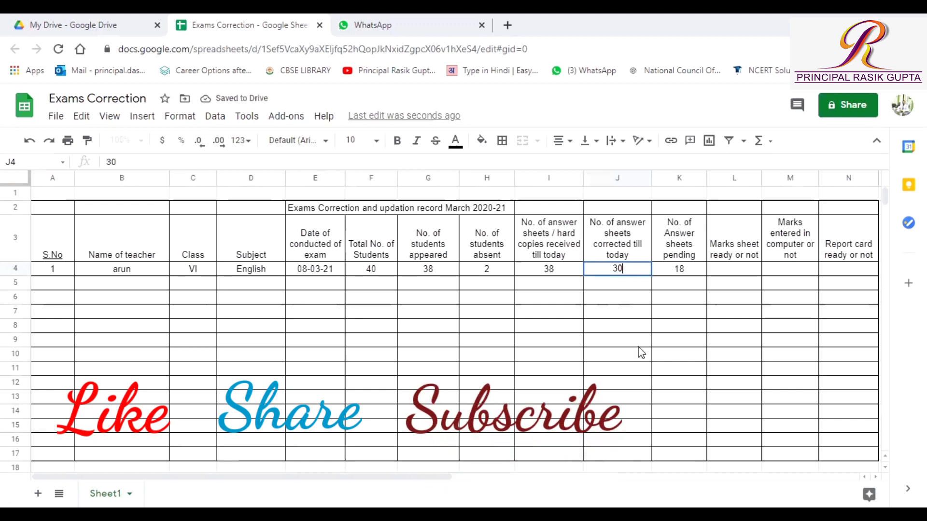
click(683, 271)
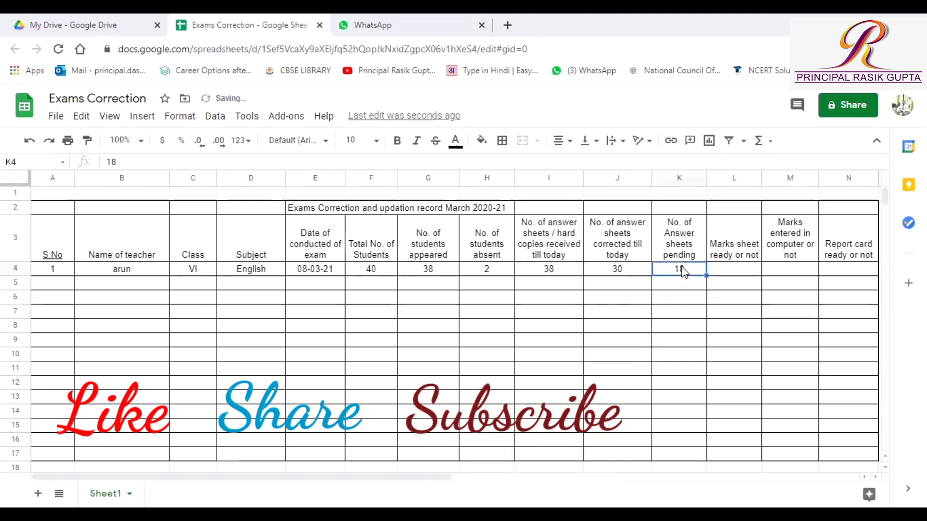
text(8)
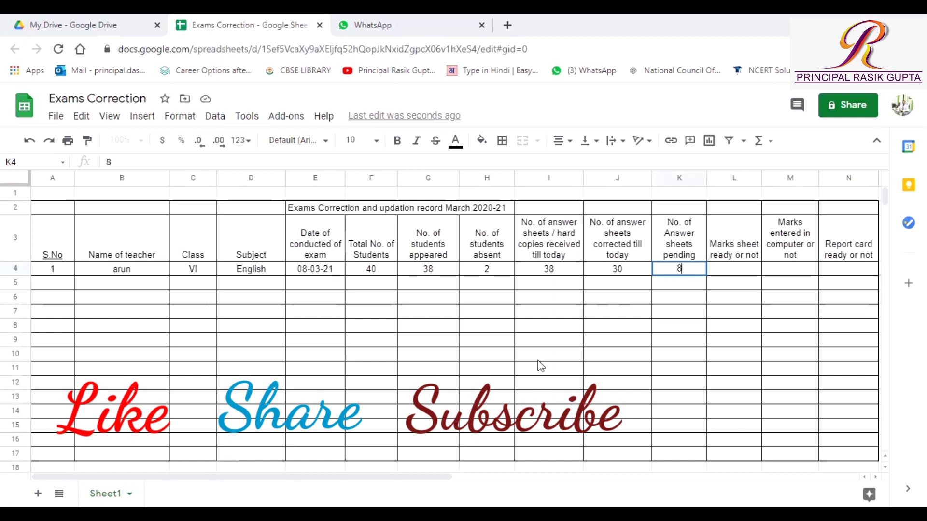
- Update row 4 to 38 answer sheets corrected and 0 pending
click(543, 273)
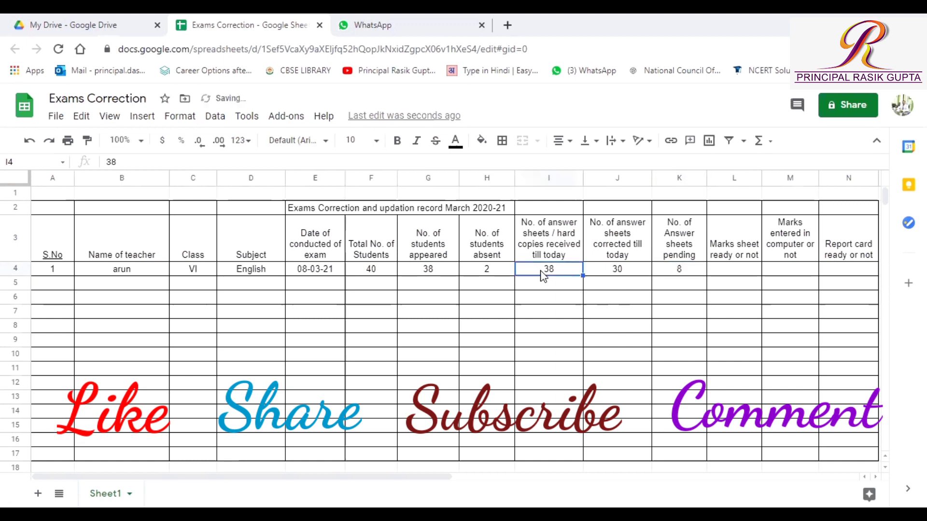
click(627, 271)
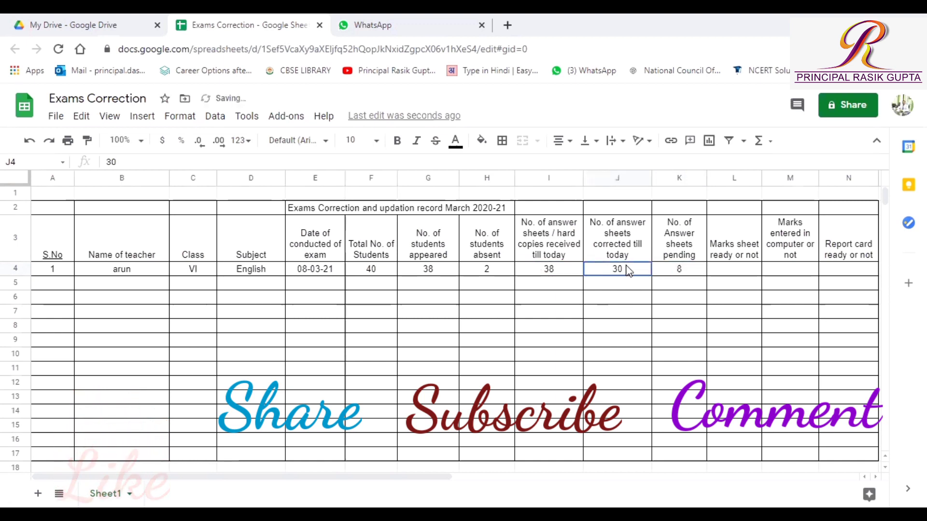
text(38)
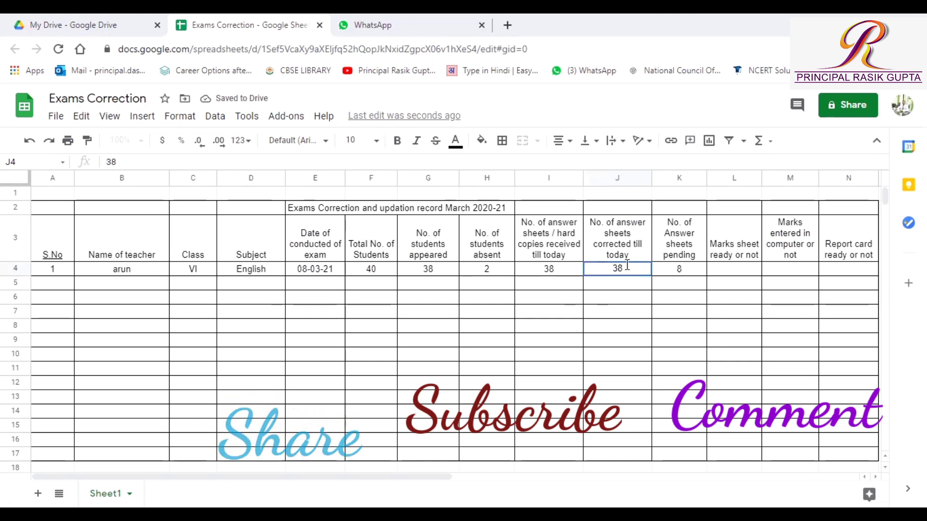
click(679, 272)
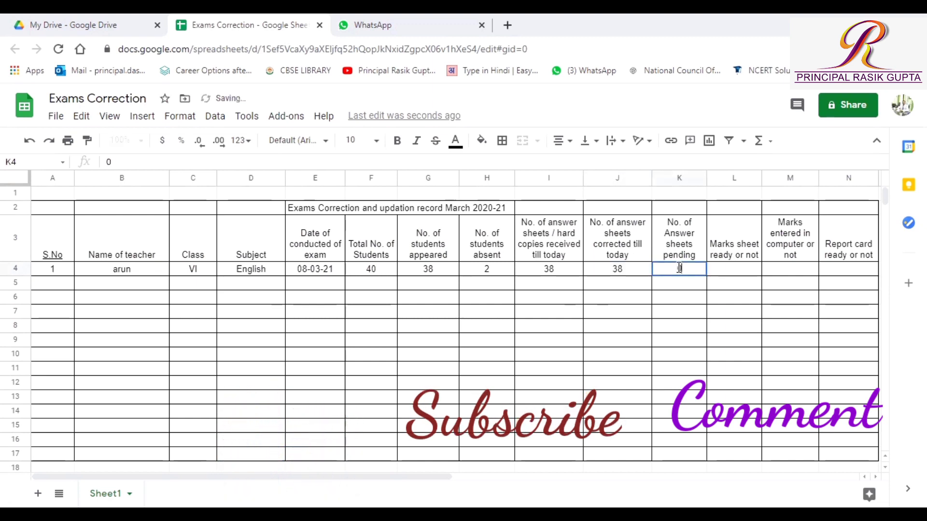
text(0)
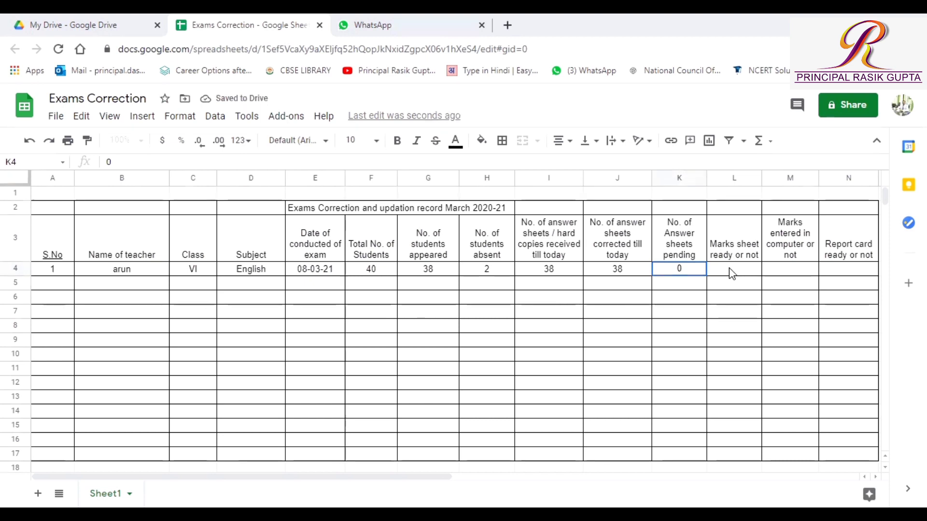
- Enter Yes in row 4 for marks sheet ready, marks entered in computer and report card ready
click(731, 274)
text(Yes)
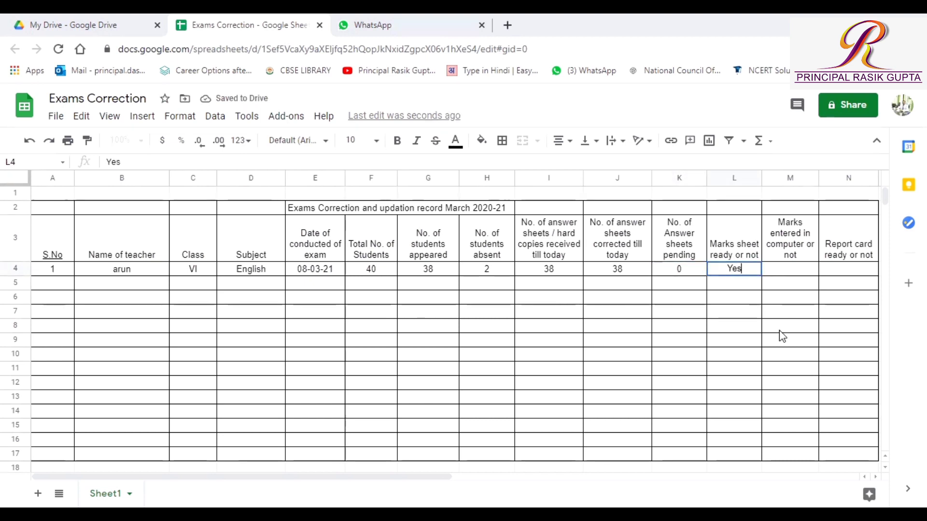
click(790, 272)
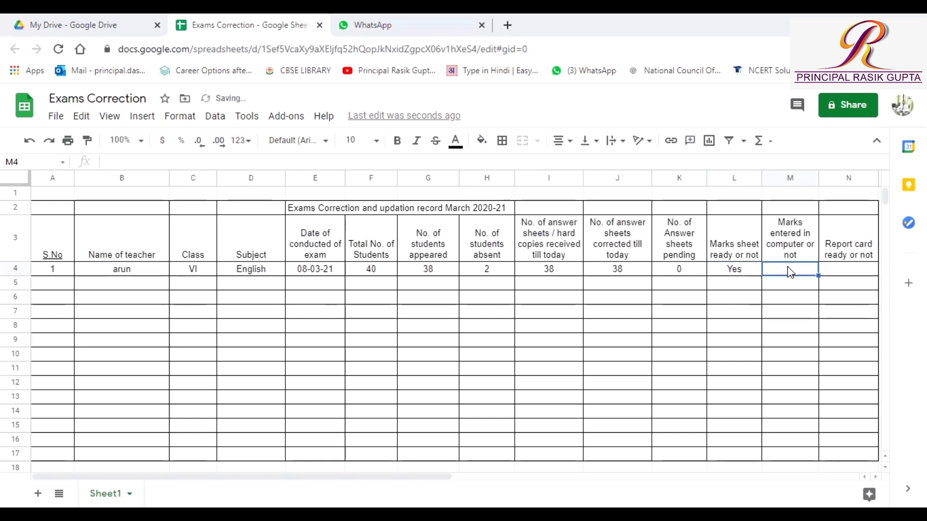
text(Yes)
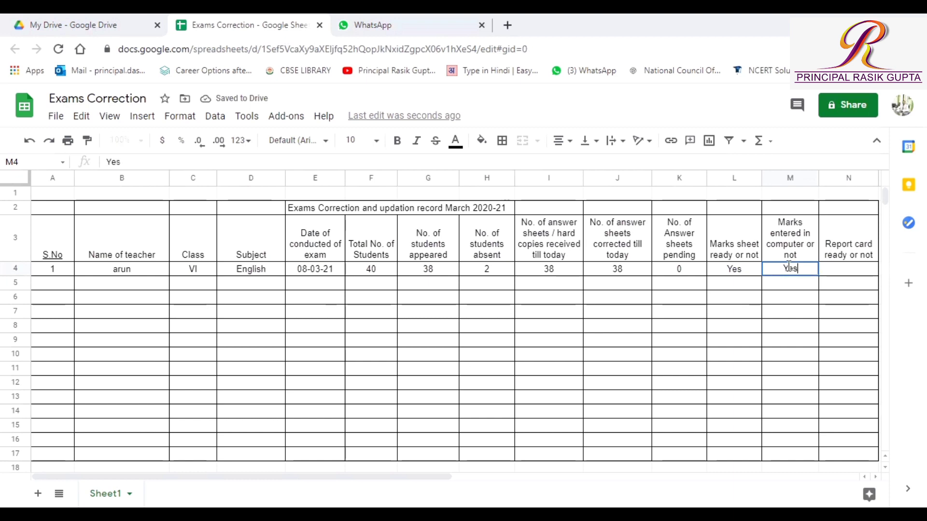
click(843, 278)
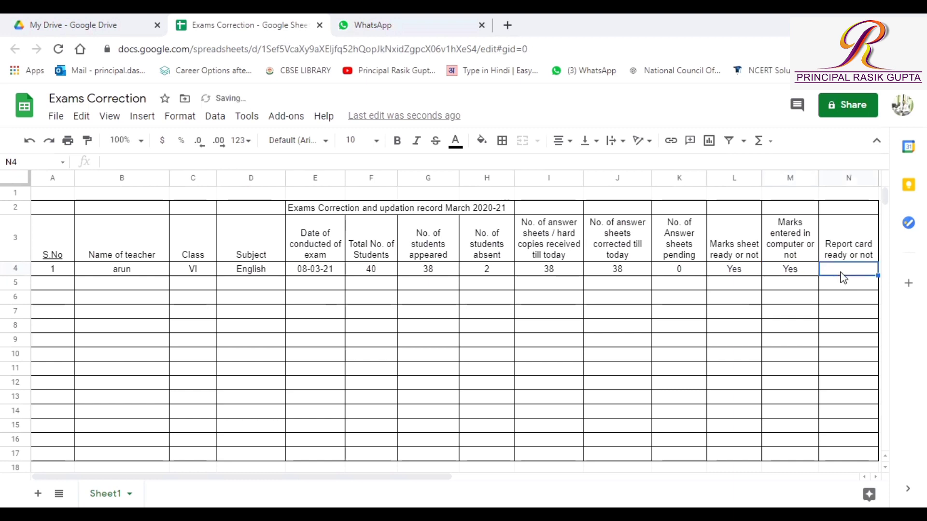
text(Yes)
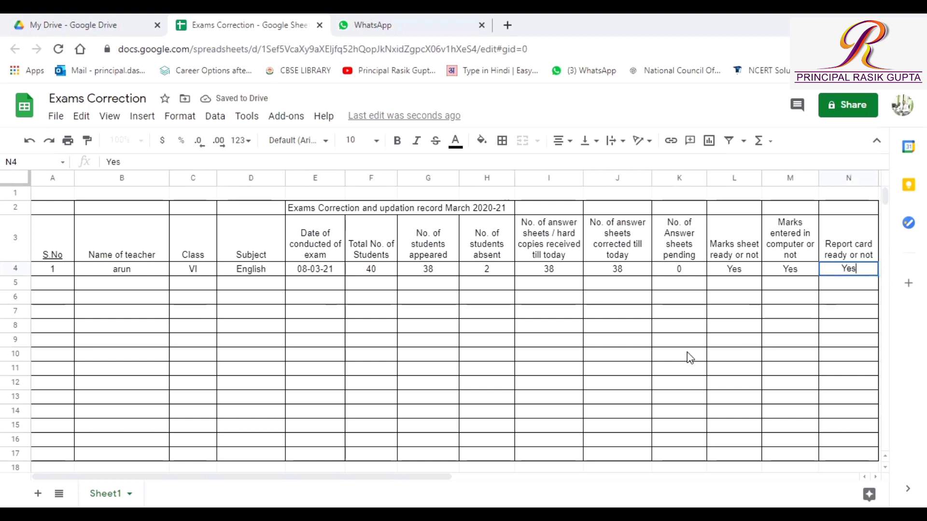
- Start a second entry in row 5 with serial number 2, the teacher's name, class VII and subject Punjabi
click(48, 288)
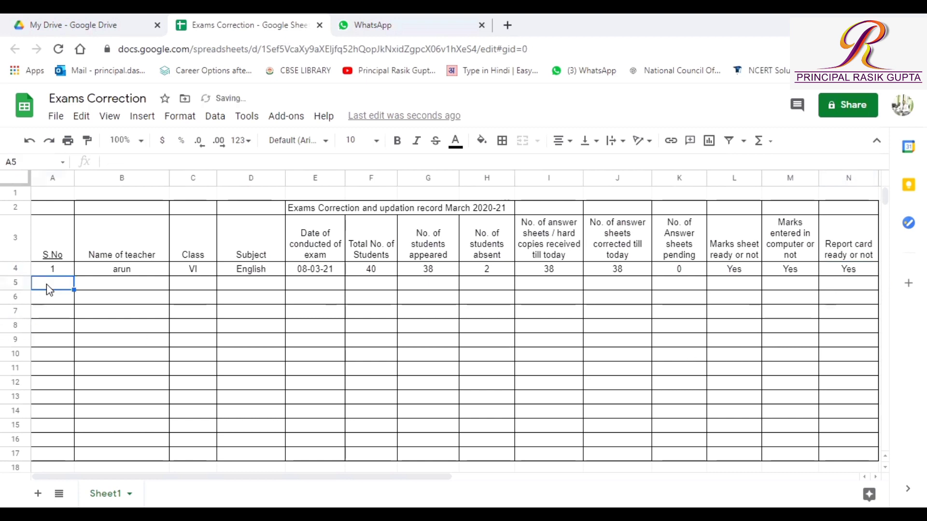
text(2)
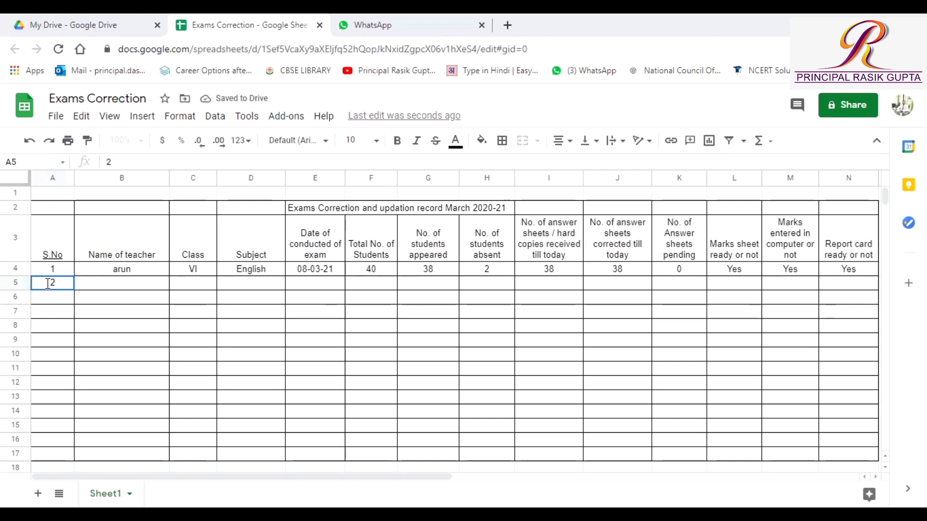
click(107, 291)
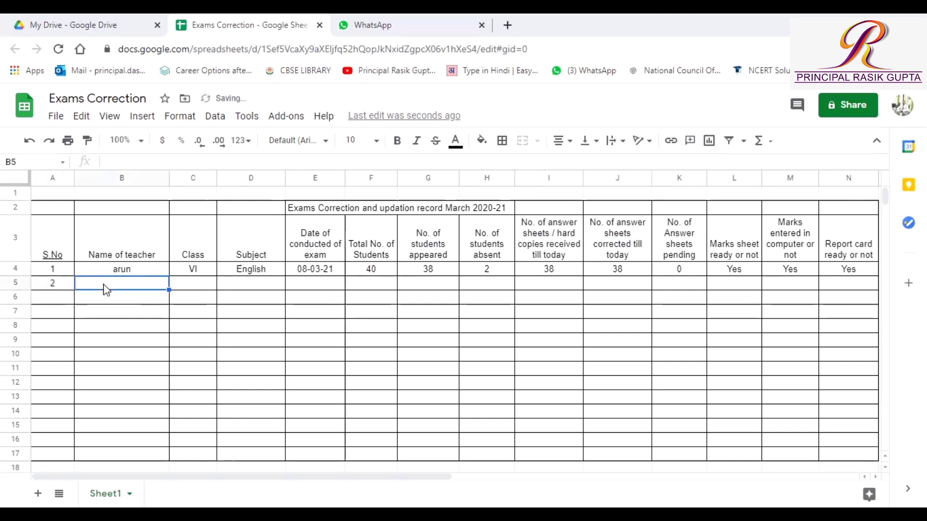
text(Rita)
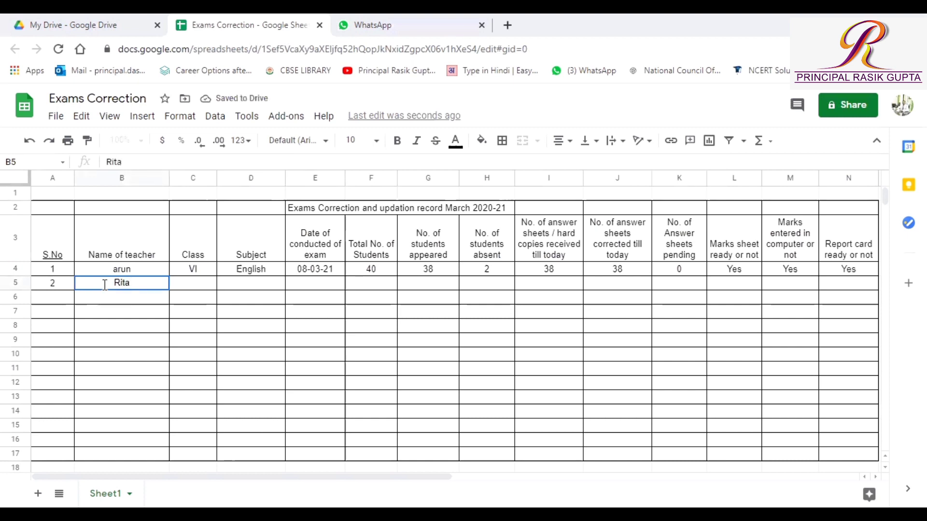
click(204, 290)
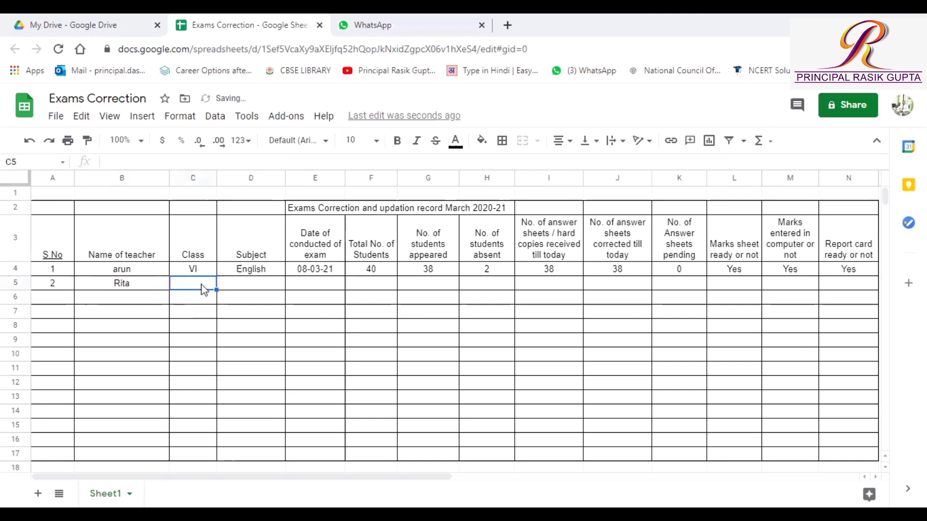
text(VII)
click(248, 286)
text(Punjabi)
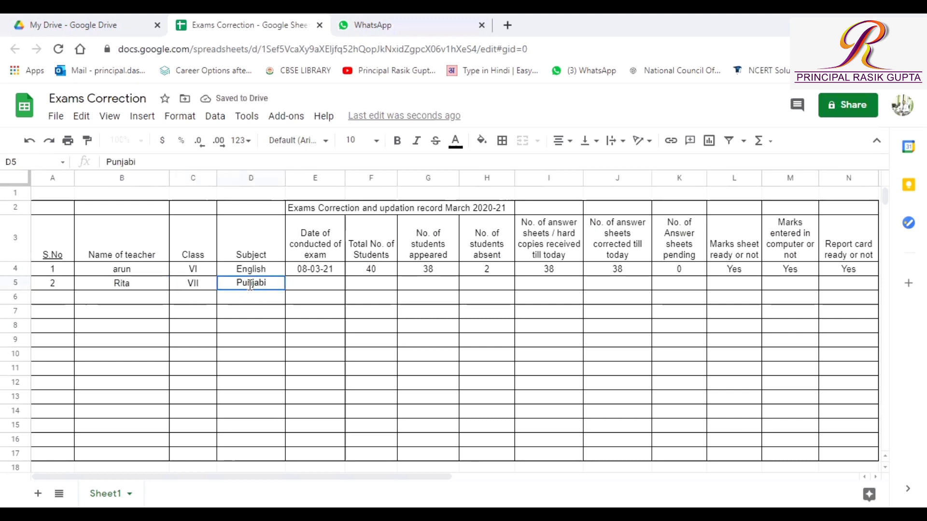
- Enter 09-03-21 as the date of conducted exam in row 5
click(318, 291)
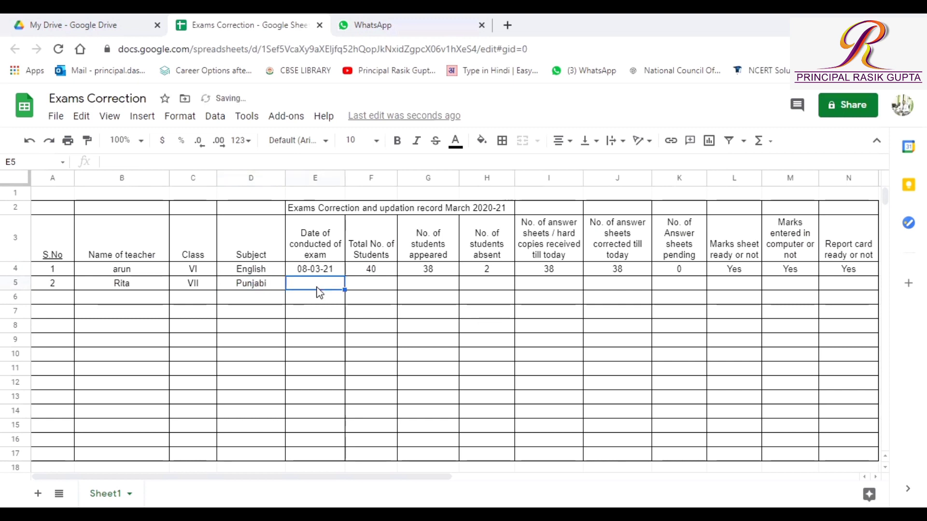
text(09)
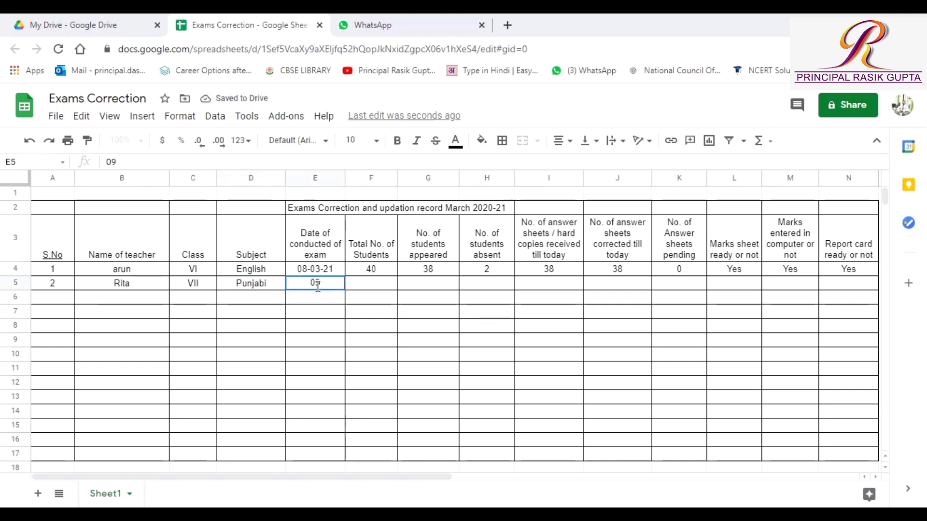
text(-03-21)
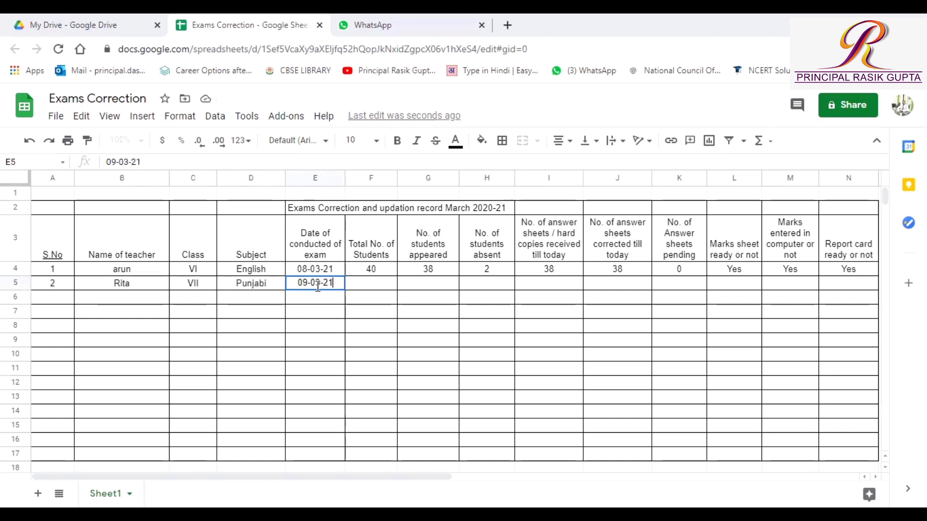
- Fill row 5 with 35 total students, 35 appeared, 0 absent and 35 answer sheets received till today
click(372, 287)
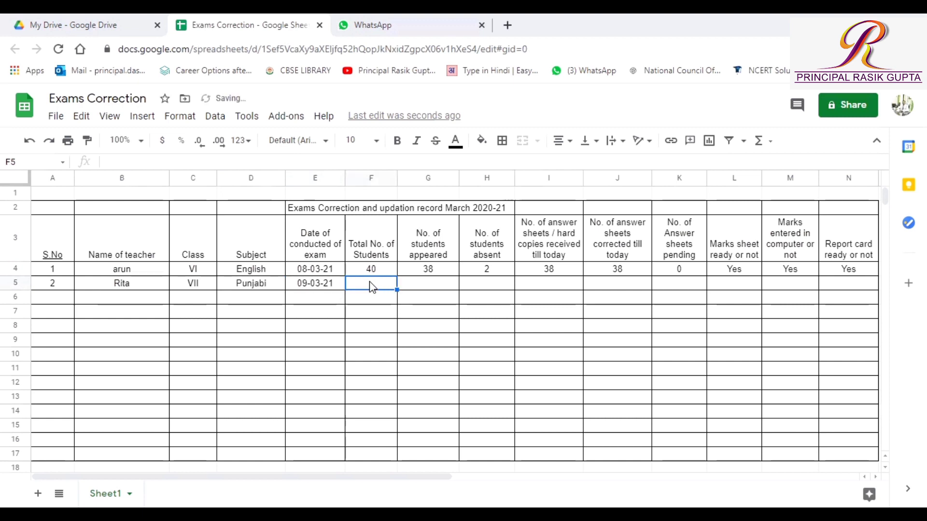
text(35)
click(425, 285)
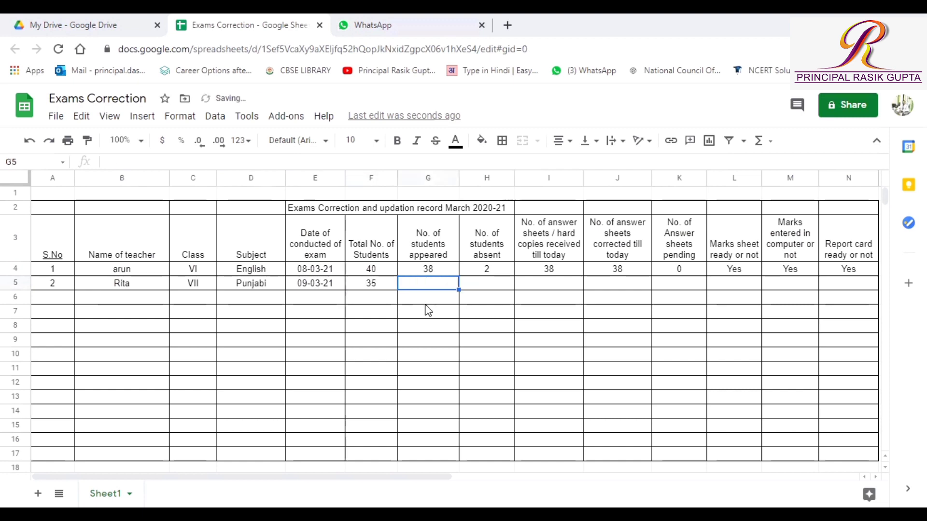
text(35)
click(472, 287)
text(0)
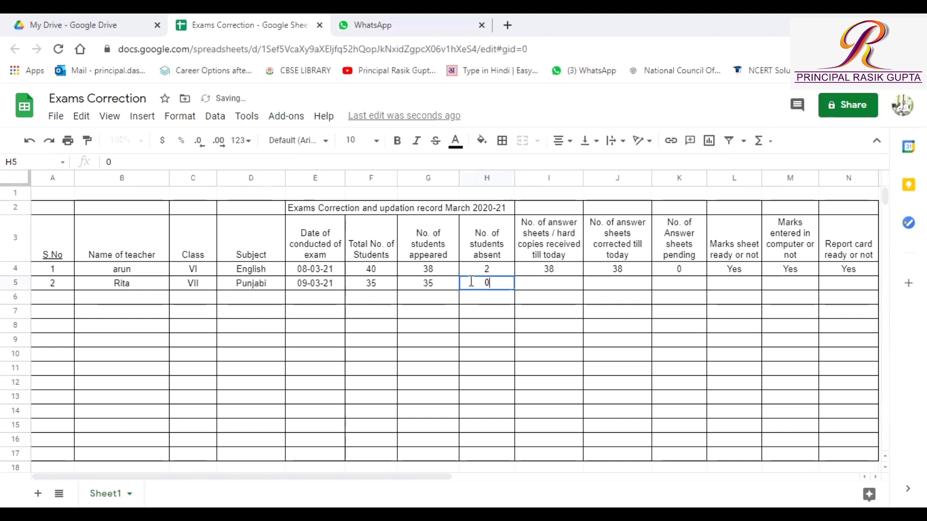
click(532, 289)
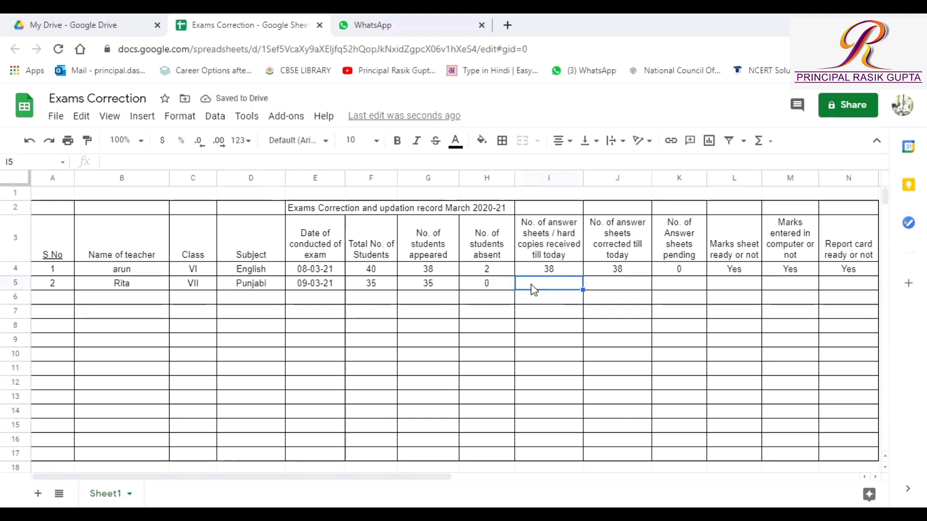
text(35)
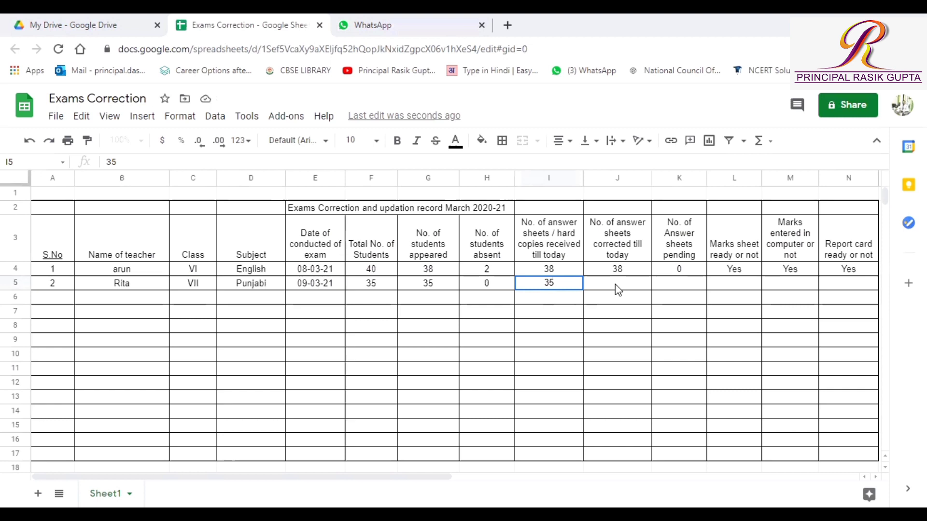
- Examine the record's two column groups, A to H and I to N, by selecting their boundary columns
click(534, 178)
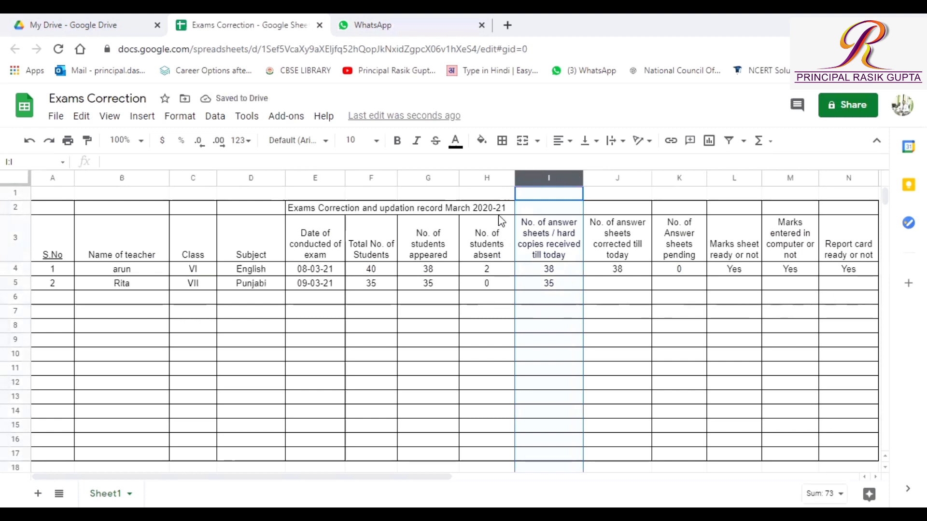
click(476, 178)
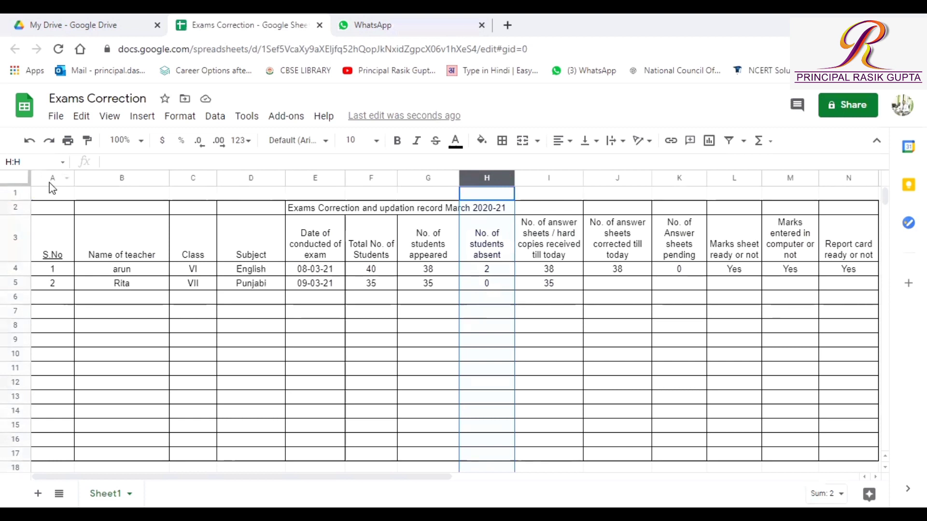
click(50, 179)
click(482, 180)
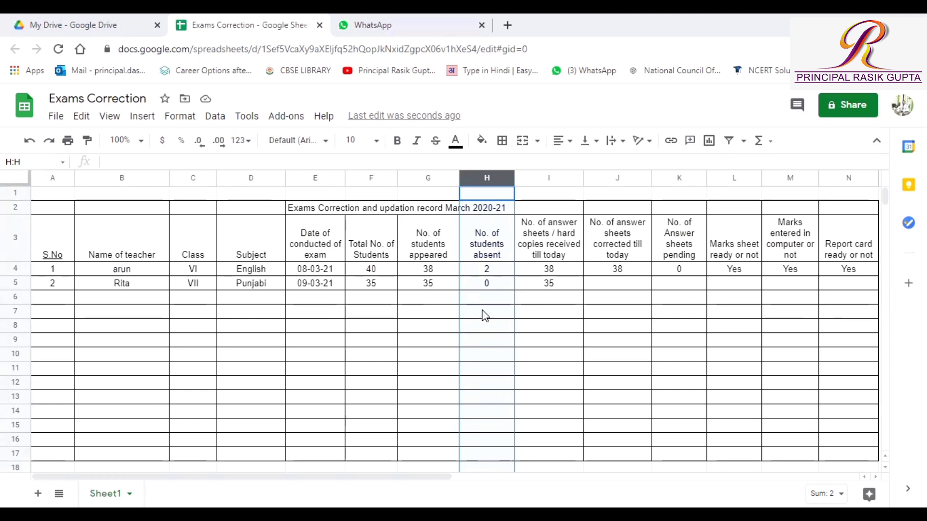
click(543, 194)
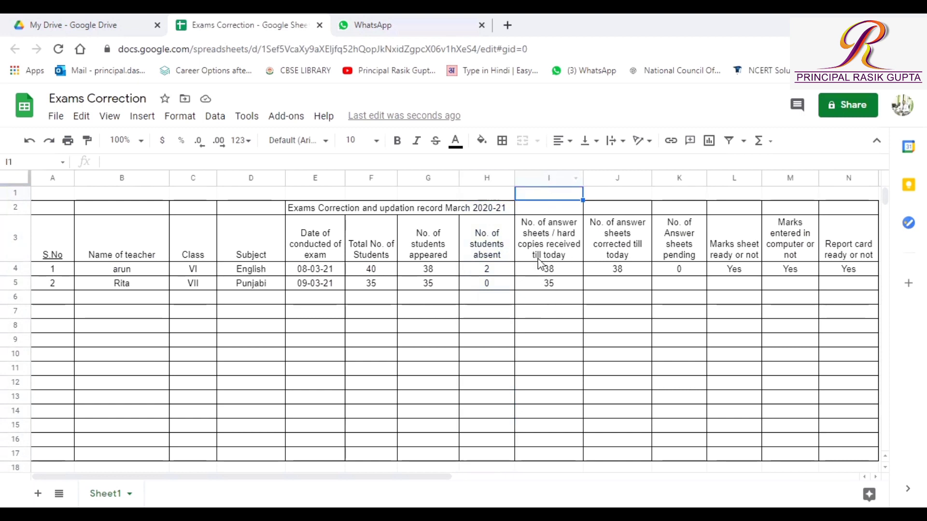
click(527, 175)
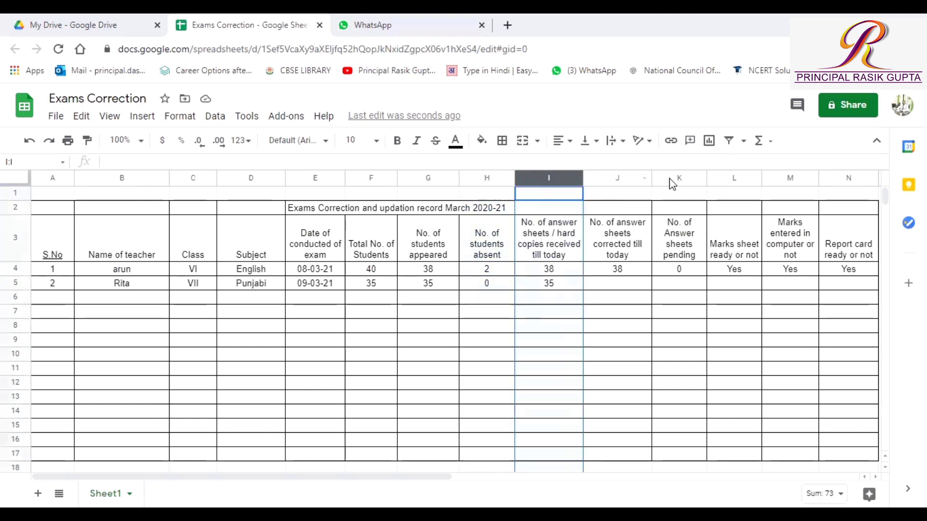
click(840, 179)
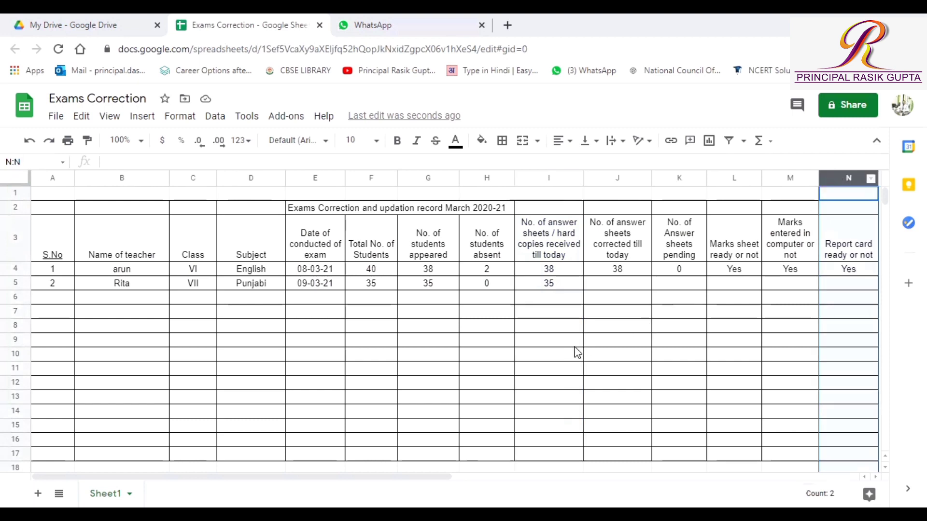
- Complete row 5 with 35 answer sheets corrected, 0 pending, and Yes for marks sheet ready, marks entered in computer and report card ready
click(619, 287)
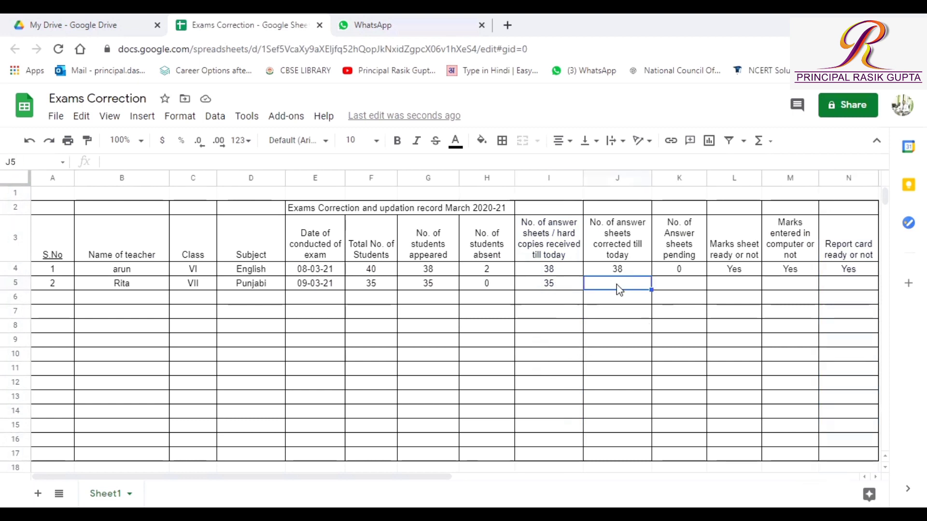
text(35)
click(674, 285)
text(0)
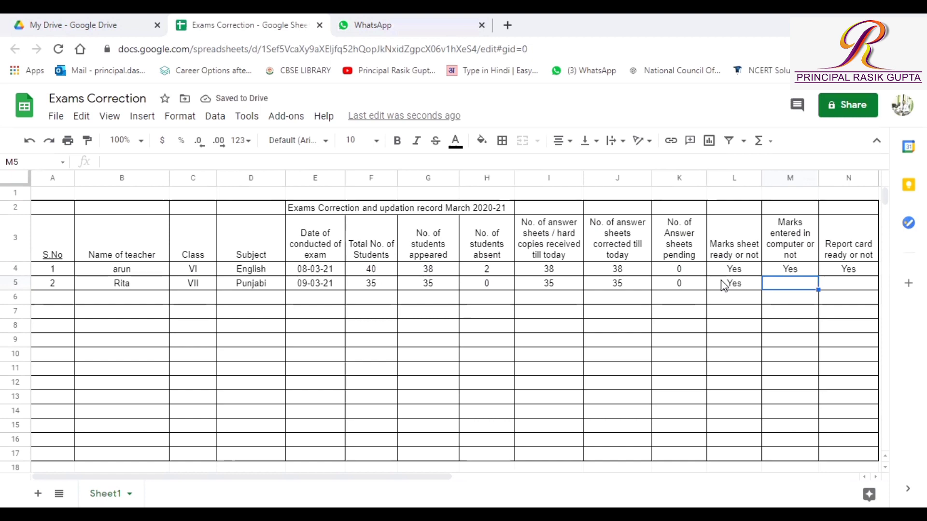
text(Y)
key(Tab)
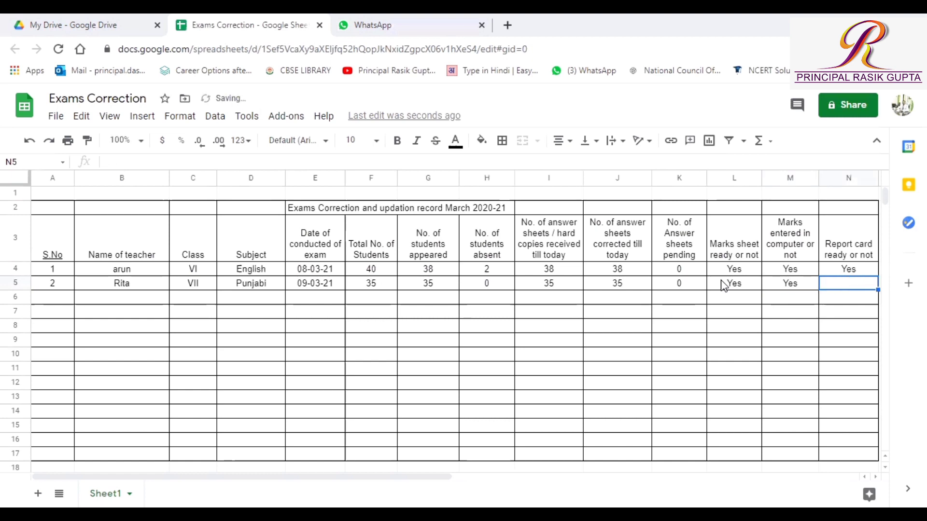
text(Y)
click(766, 325)
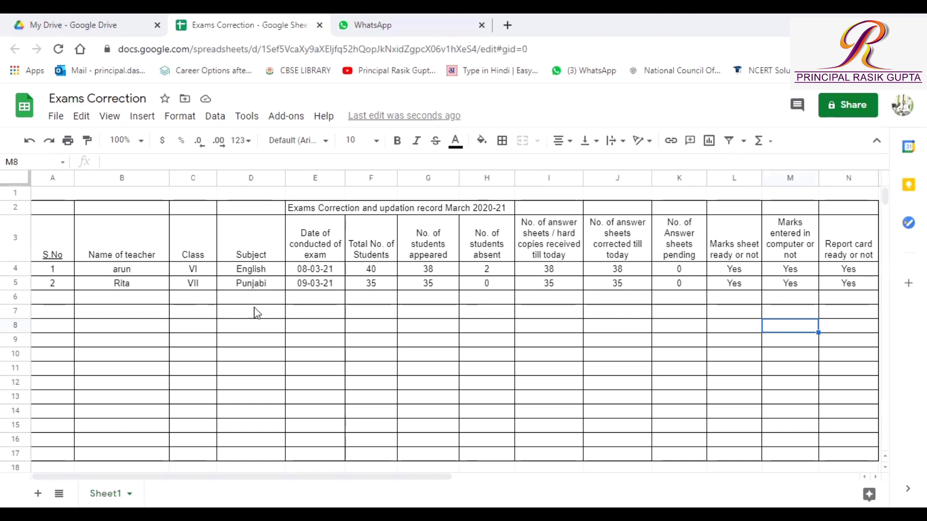
- Review columns A to H and I to N again, plus the second teacher's entry in row 5 through its report card column
click(484, 179)
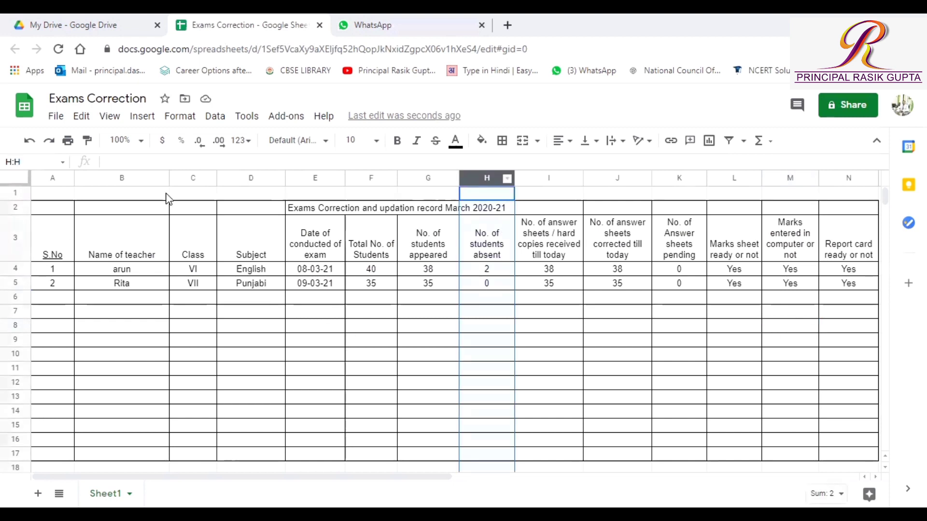
click(53, 178)
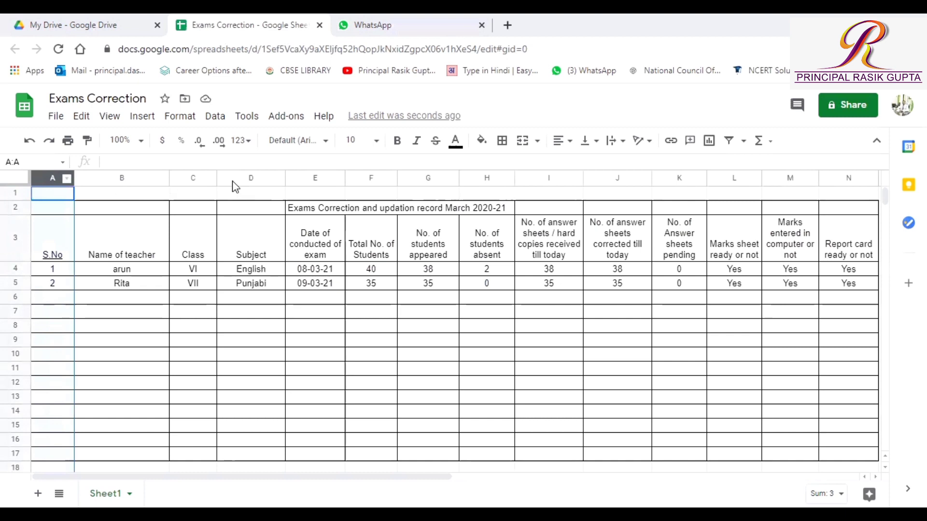
click(466, 180)
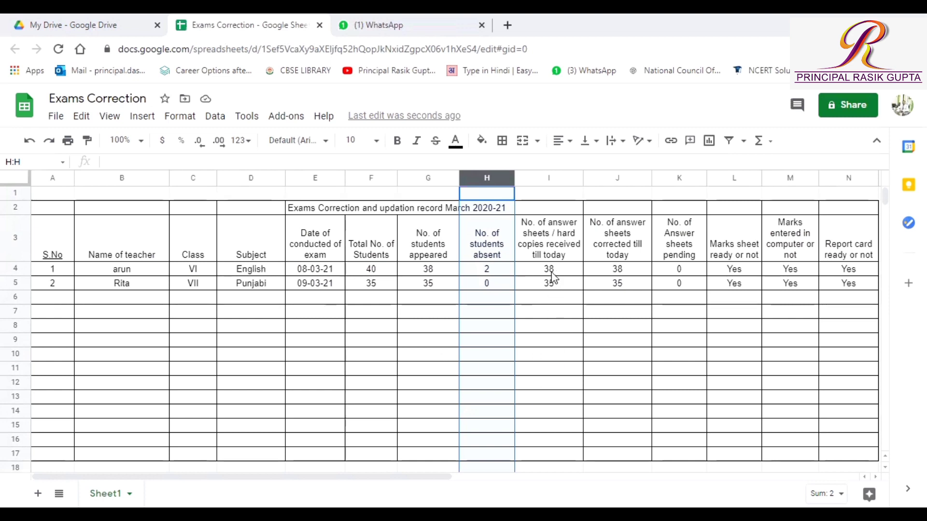
click(543, 178)
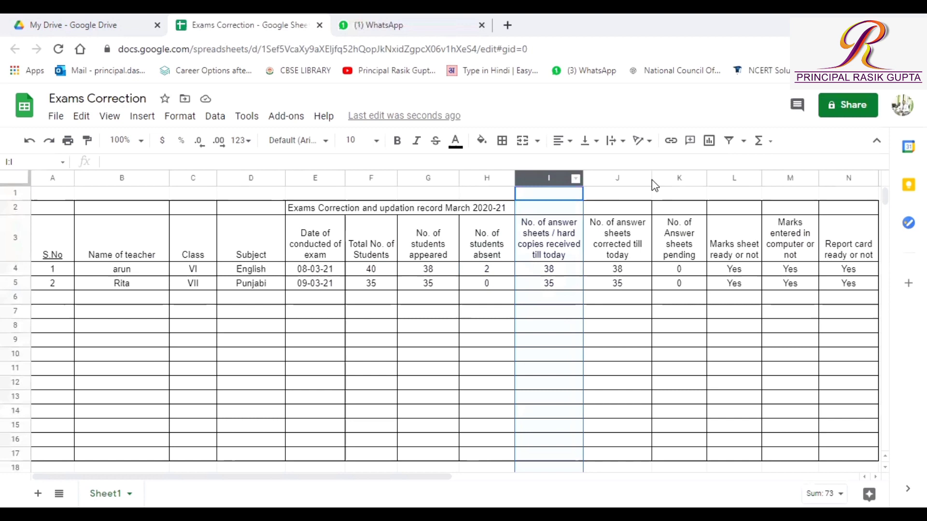
click(846, 177)
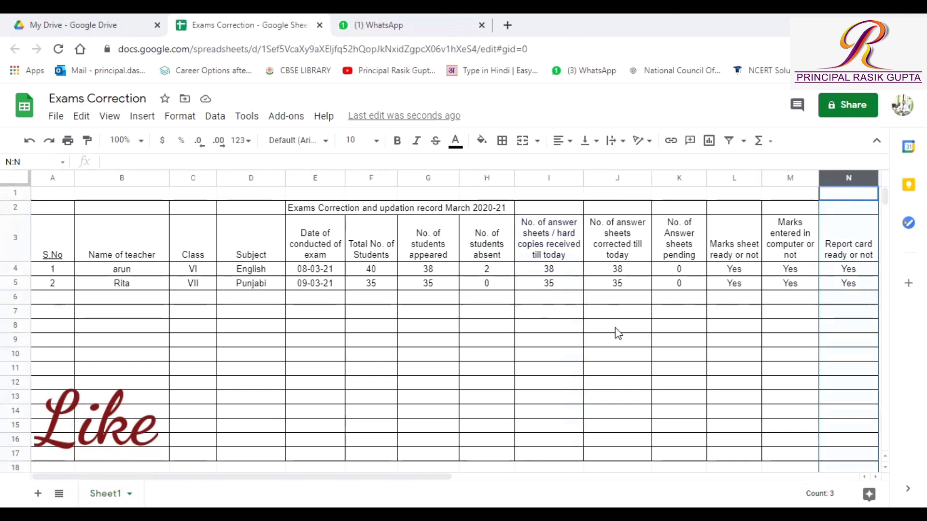
click(12, 283)
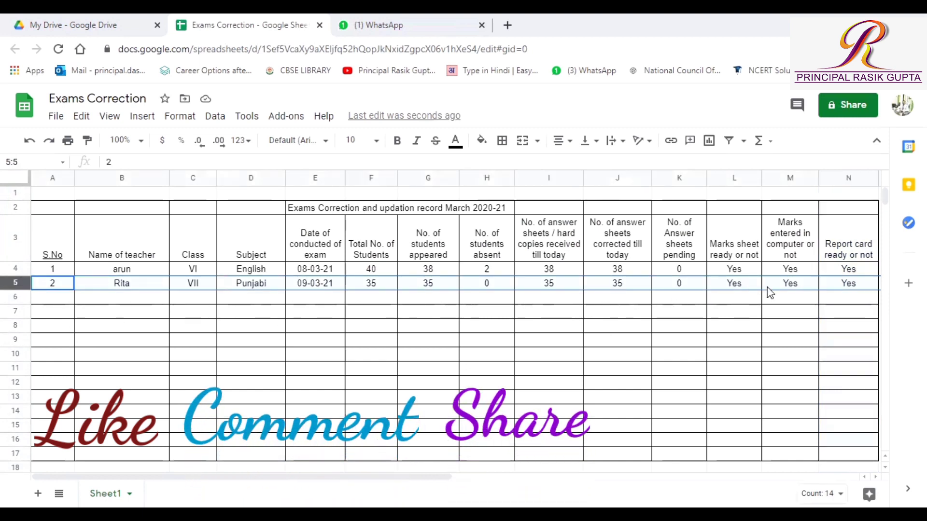
click(859, 287)
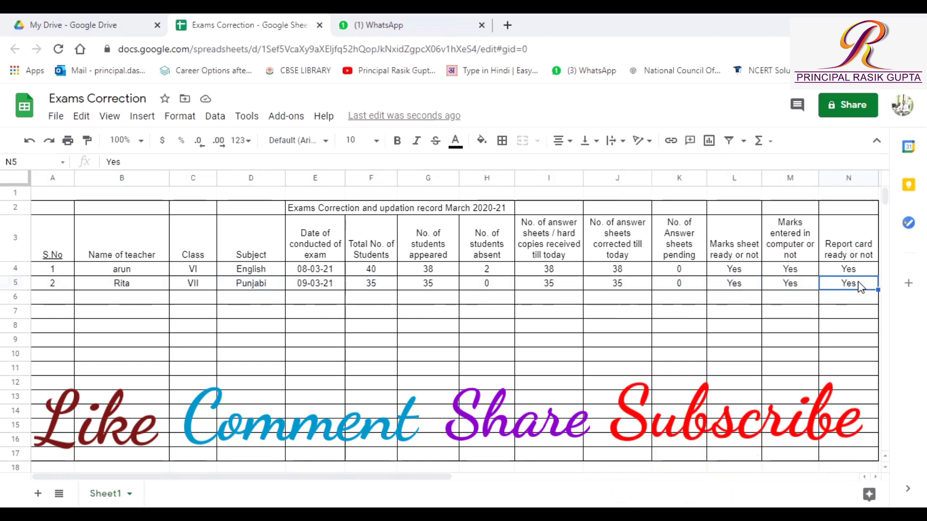